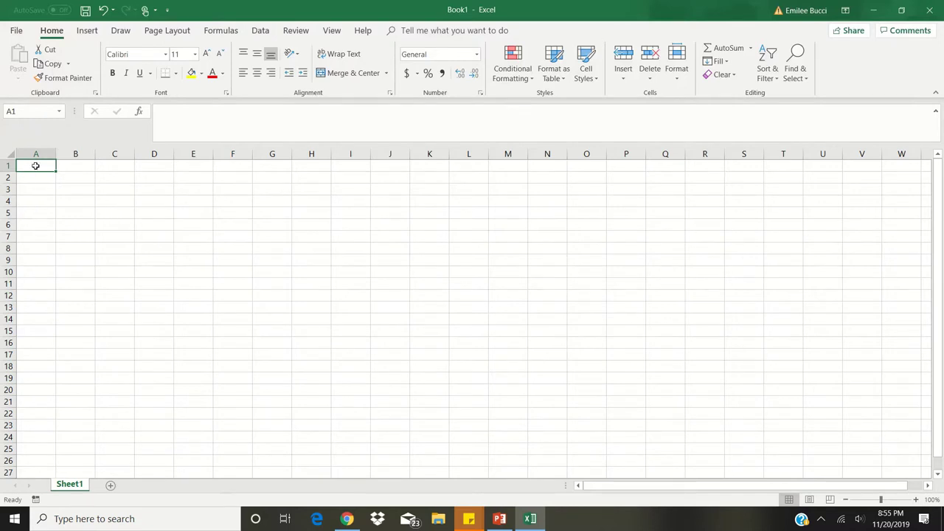
# - Enter the column headers Date, Session, Data and Phase Line in cells A1 to D1
pyautogui.write('Date')
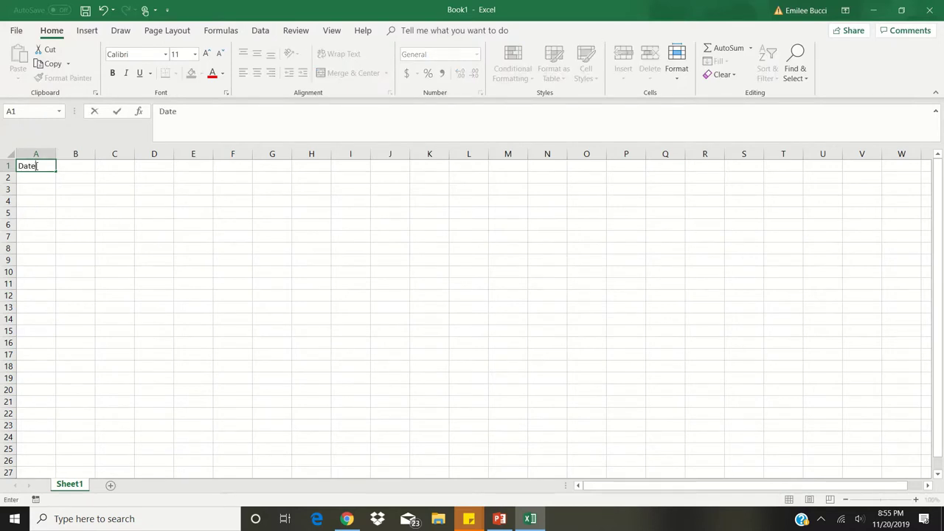
pyautogui.press('Tab')
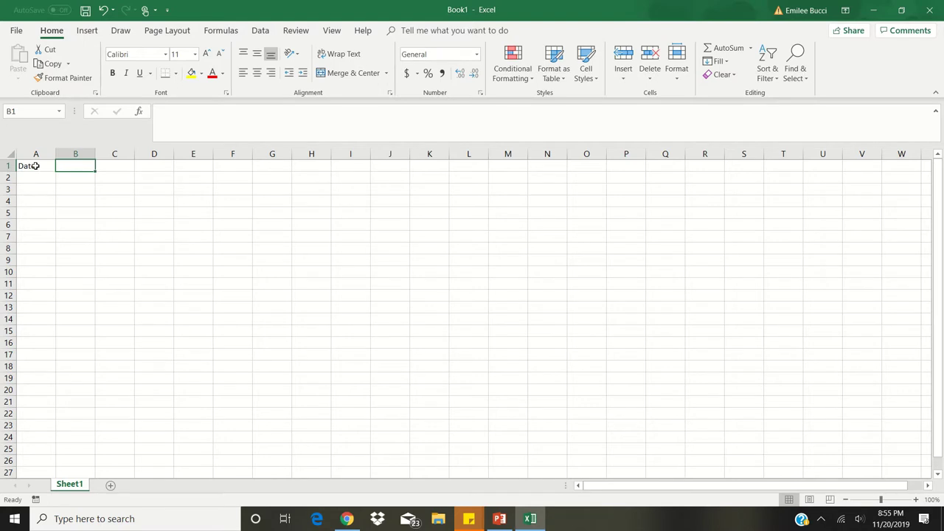
pyautogui.write('Session')
pyautogui.click(123, 166)
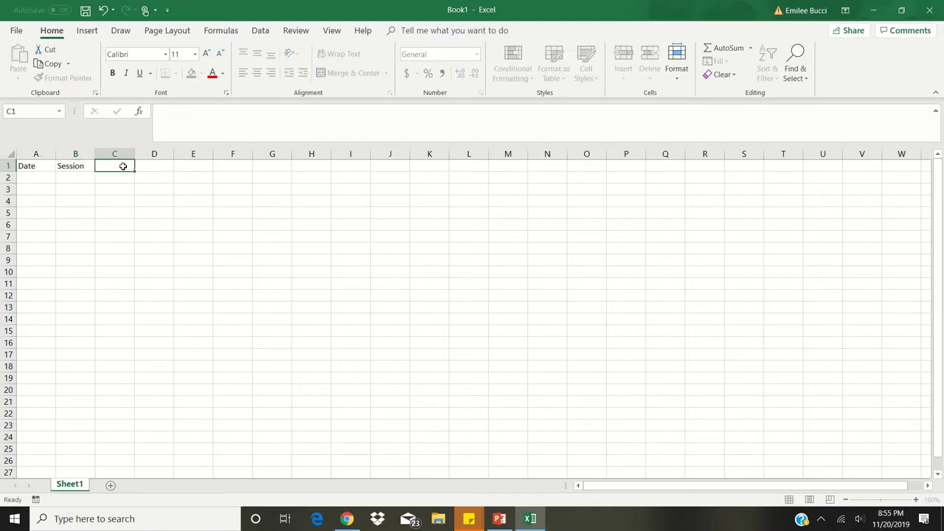
pyautogui.write('Data')
pyautogui.click(143, 165)
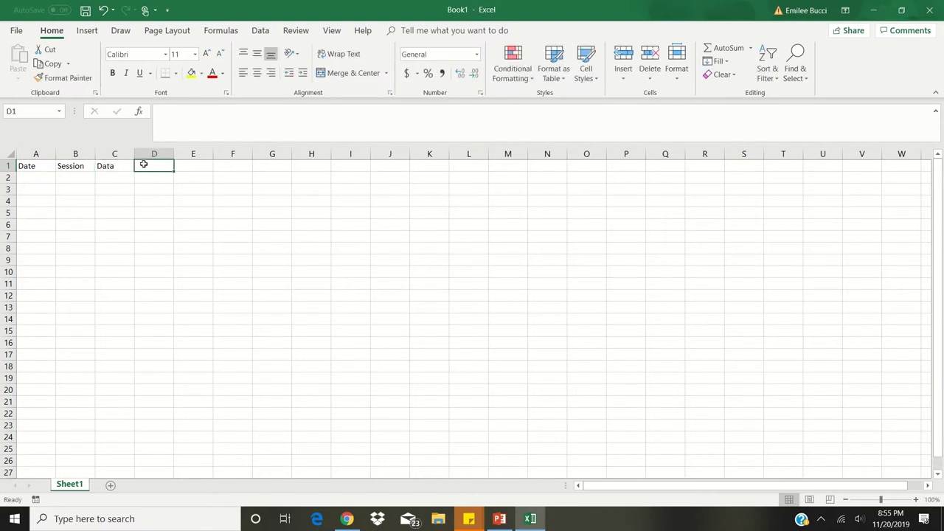
pyautogui.write('Phase Line')
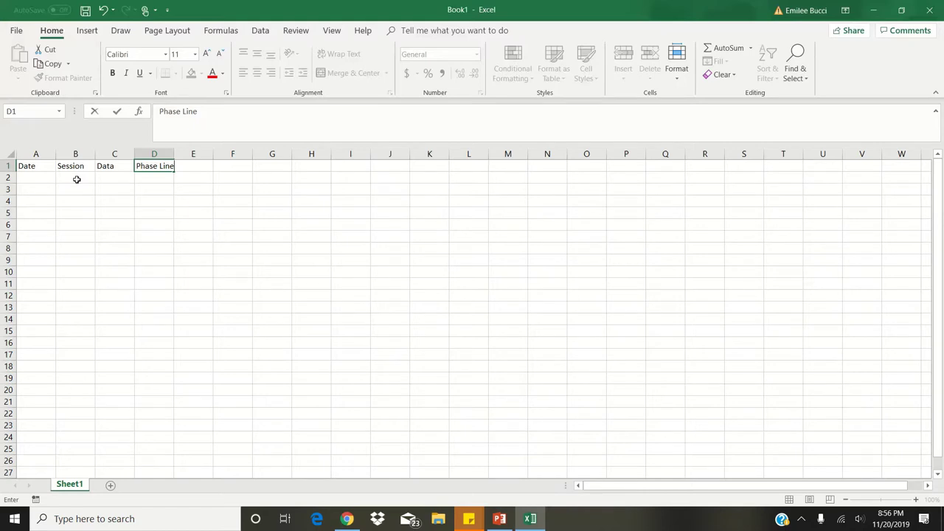
# - Fill the Session column with 1, 2 and 3 in cells B2 to B4
pyautogui.click(77, 179)
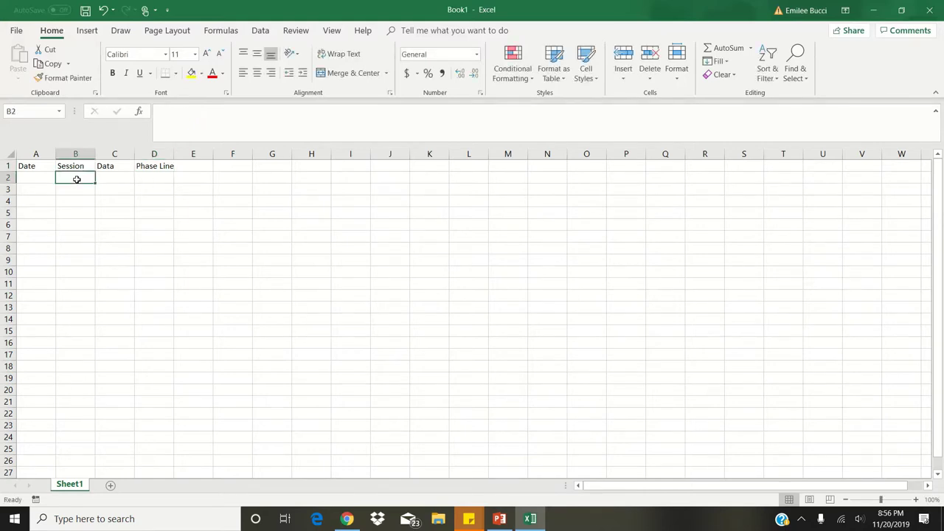
pyautogui.write('1')
pyautogui.click(78, 190)
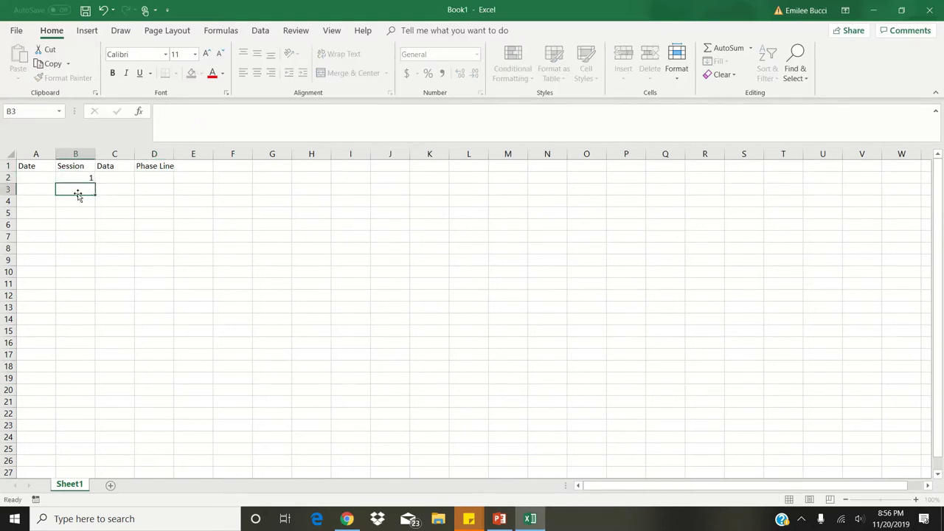
pyautogui.write('2')
pyautogui.click(80, 201)
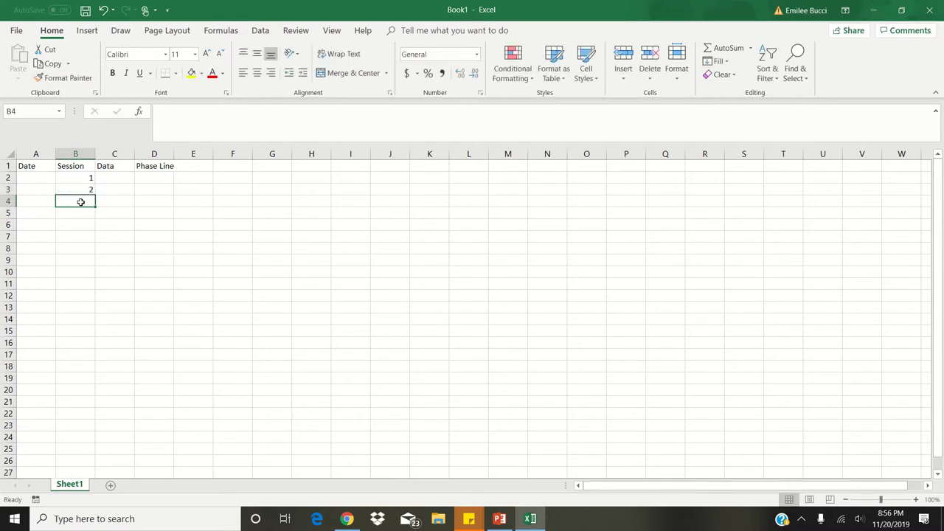
pyautogui.write('3')
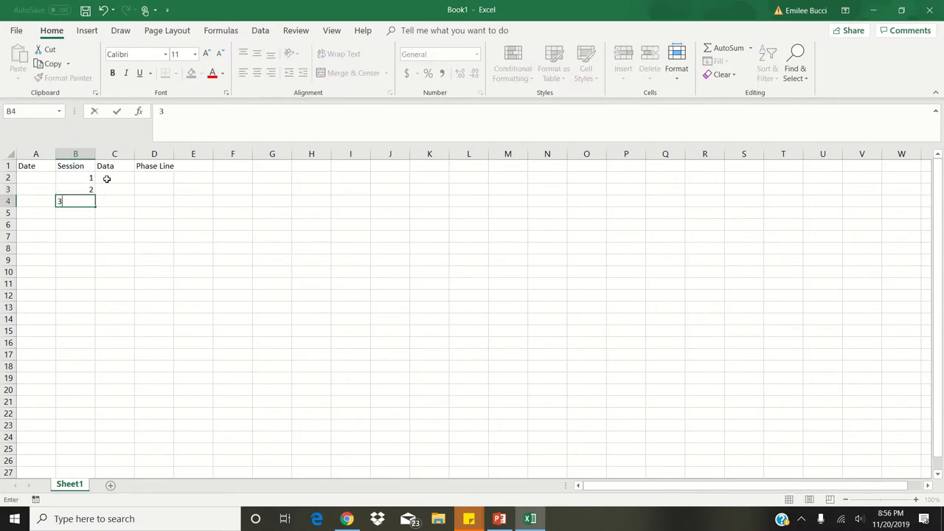
# - Enter the Data values 0, 10 and 10 for sessions 1 to 3 in cells C2 to C4
pyautogui.click(107, 180)
pyautogui.write('0')
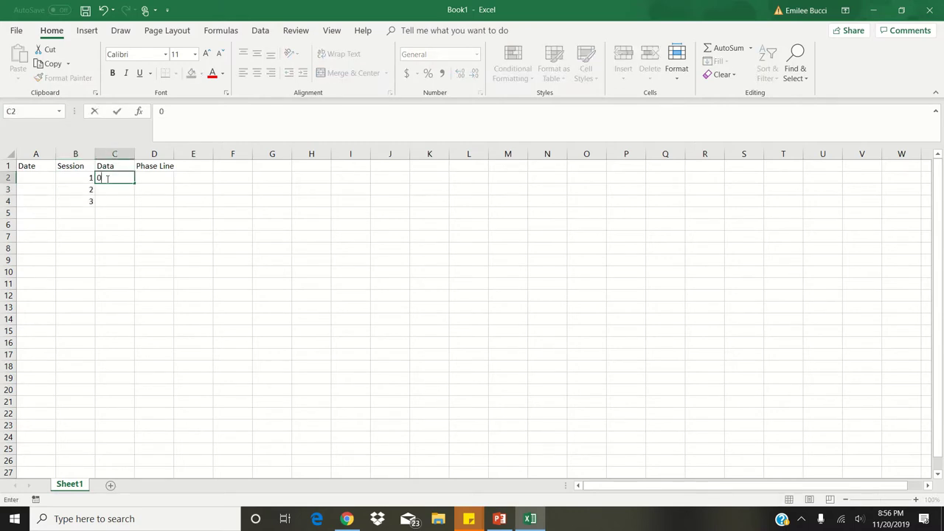
pyautogui.click(107, 189)
pyautogui.write('10')
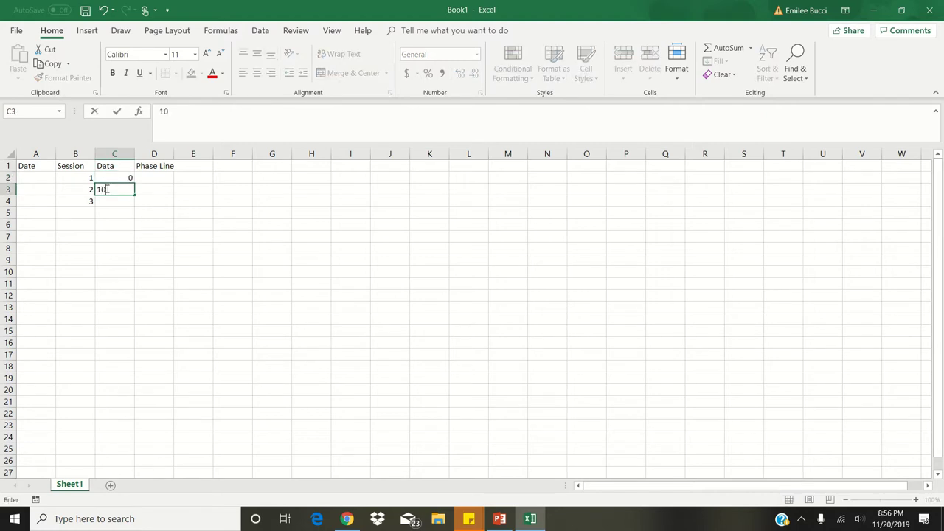
pyautogui.click(107, 204)
pyautogui.write('10')
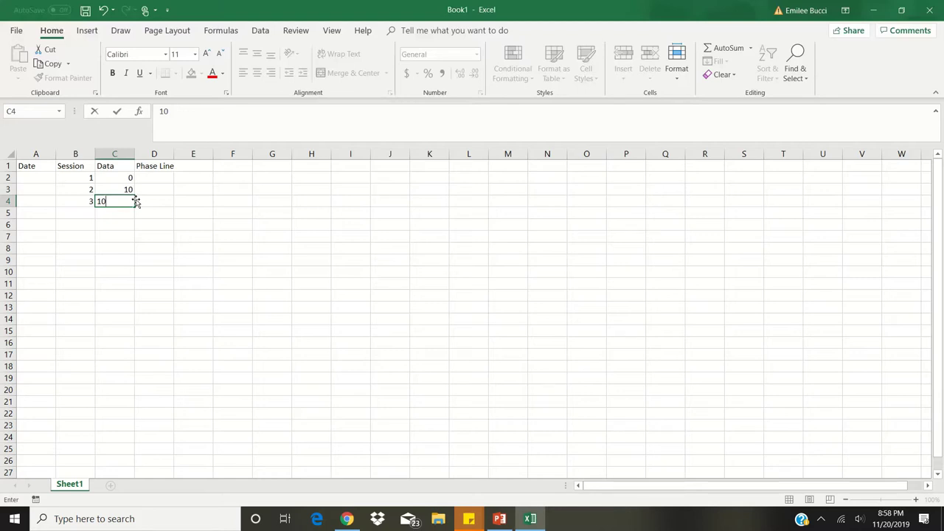
# - Add a phase line row with session 3.5 in B5 and Phase Line value 0 in D5, leaving its Data cell empty
pyautogui.click(84, 211)
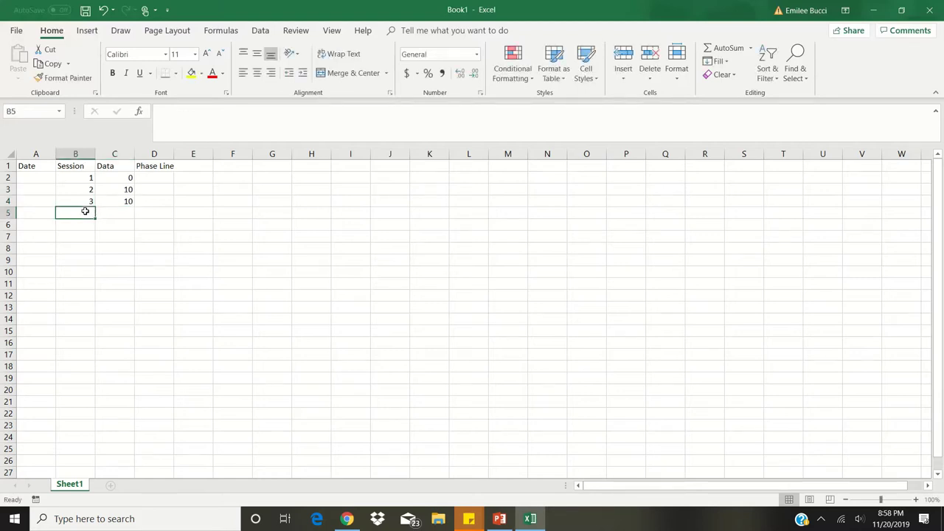
pyautogui.write('3.5')
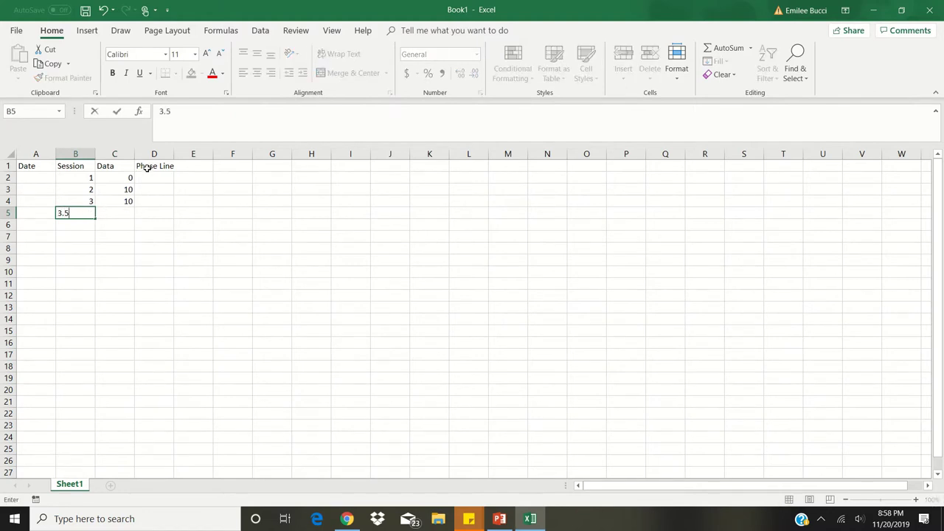
pyautogui.click(147, 213)
pyautogui.write('0')
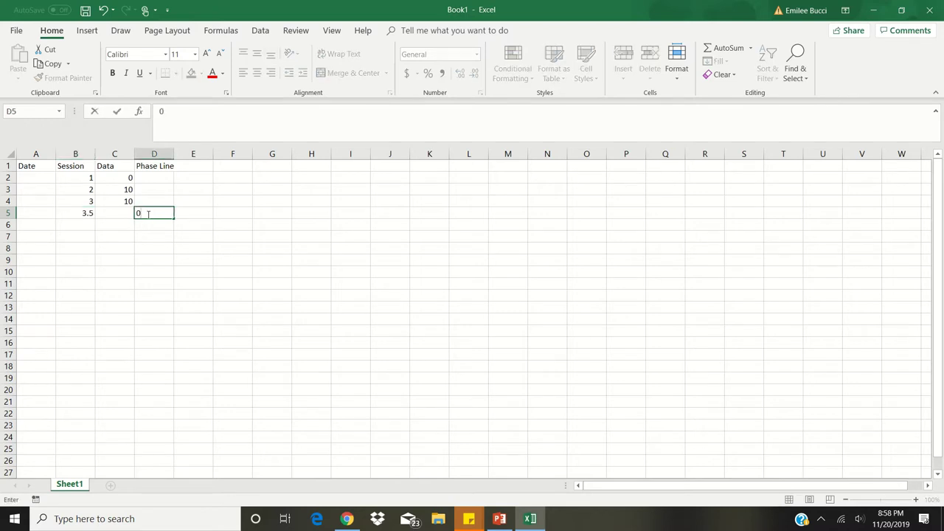
pyautogui.click(128, 216)
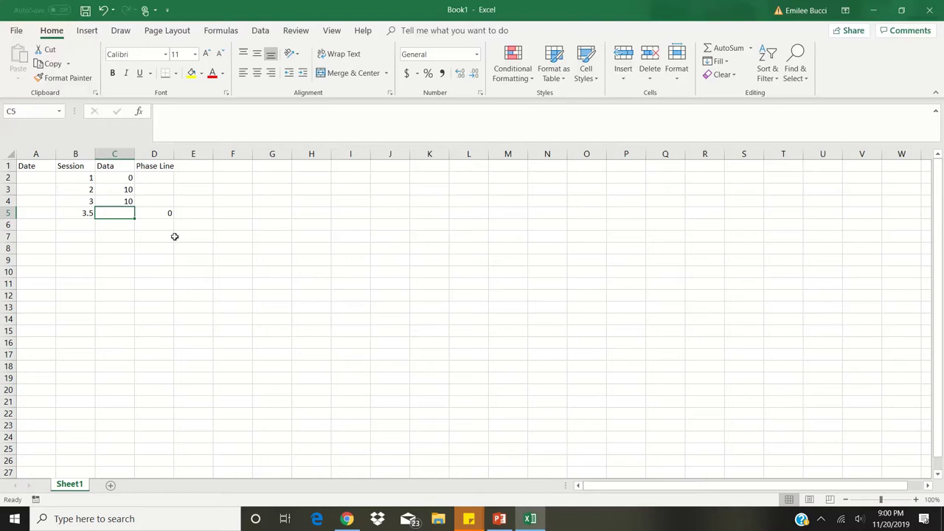
# - Enter sessions 4 and 5 in rows 6 and 7 with Data values 50 and 90
pyautogui.click(80, 223)
pyautogui.write('4')
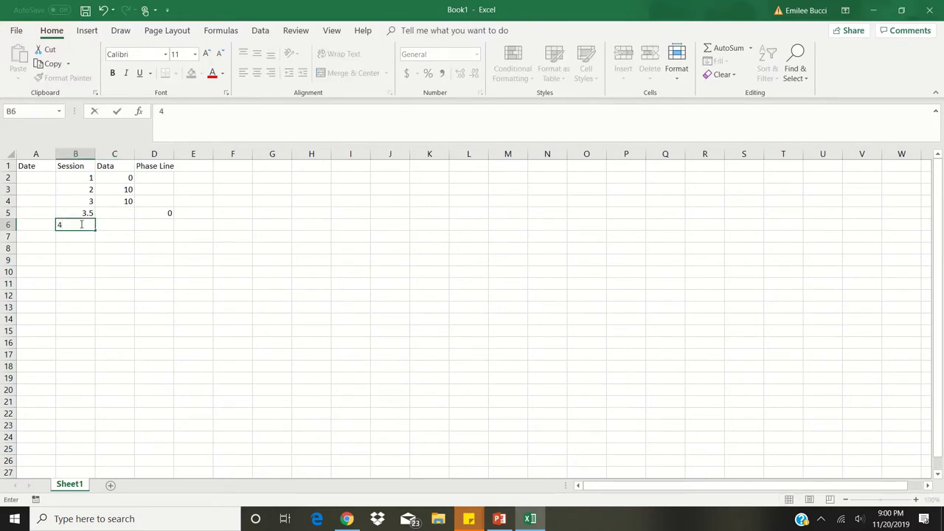
pyautogui.press('Tab')
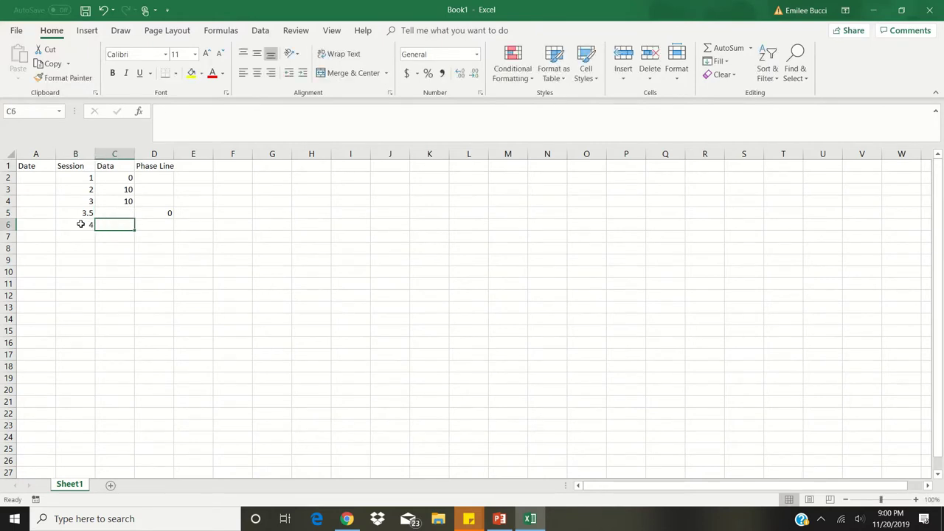
pyautogui.write('50')
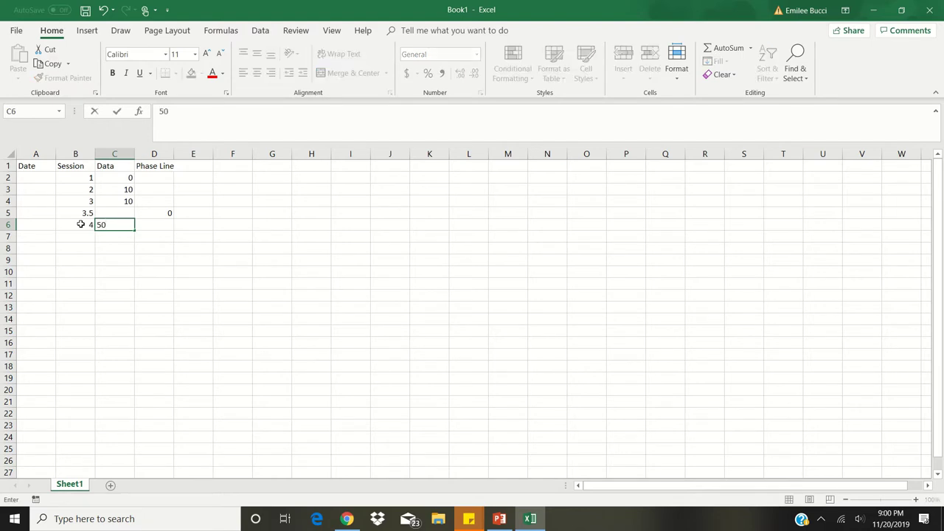
pyautogui.click(82, 234)
pyautogui.write('5')
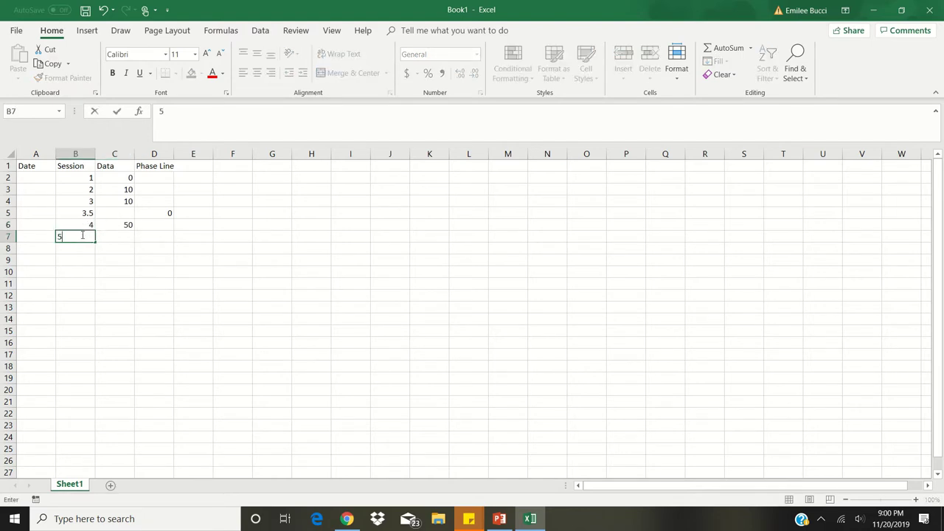
pyautogui.write('9')
pyautogui.press('BackSpace')
pyautogui.click(106, 240)
pyautogui.write('90')
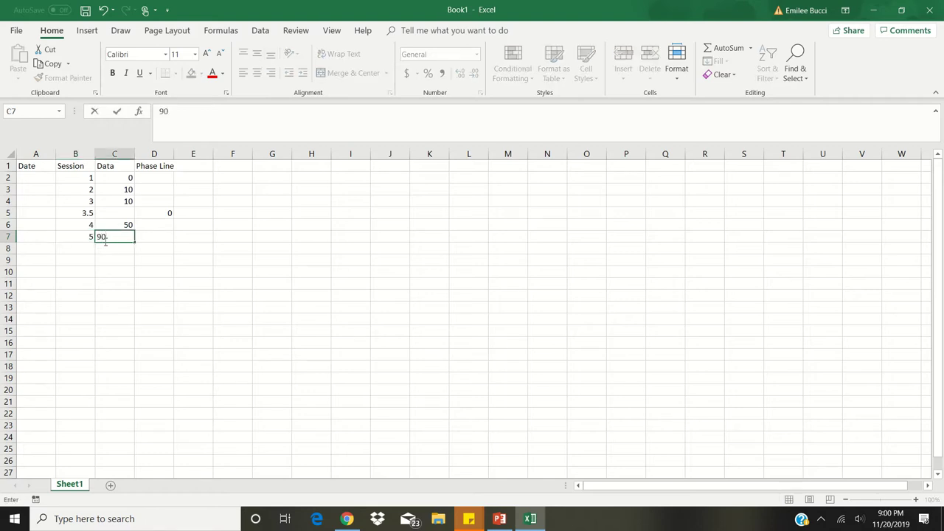
# - Enter session 6 in row 8 with a Data value of 90
pyautogui.click(81, 246)
pyautogui.write('6')
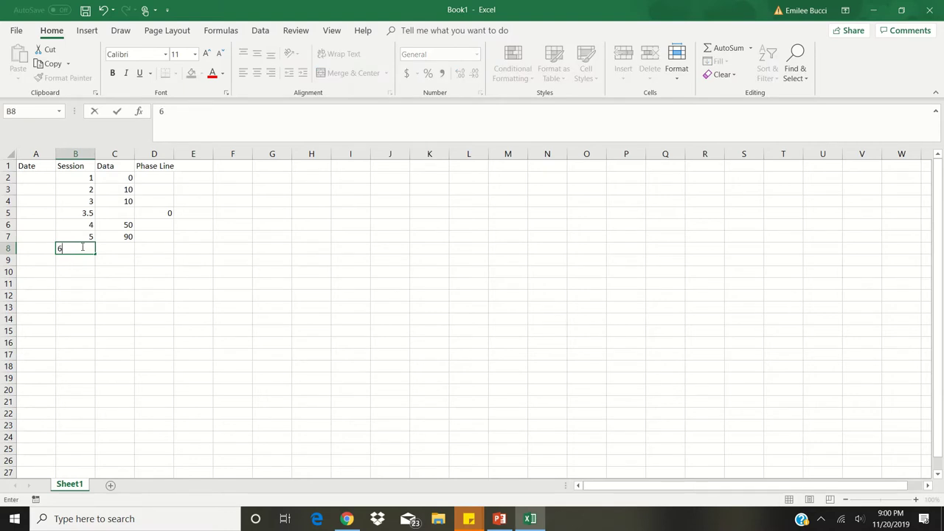
pyautogui.click(115, 245)
pyautogui.write('90')
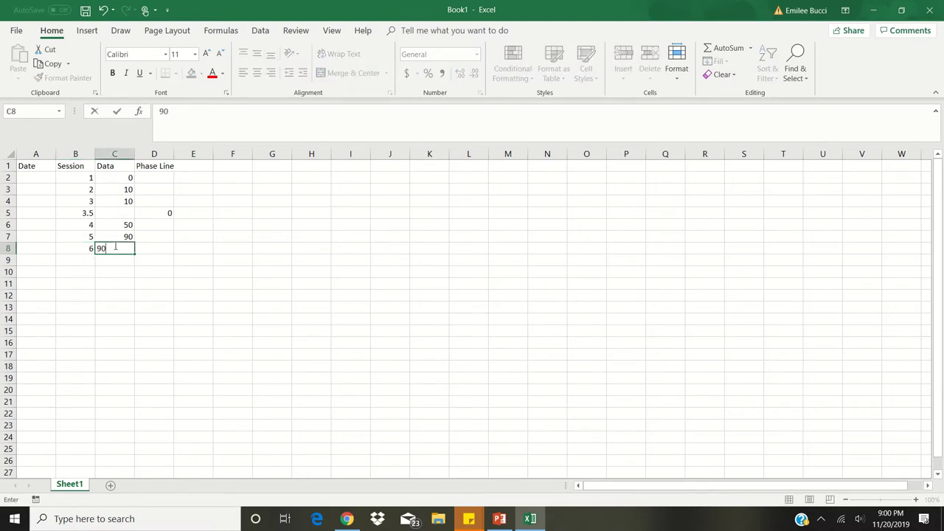
# - Add a second phase line row with session 6.5 in B9 and Phase Line value 0 in D9
pyautogui.click(82, 263)
pyautogui.write('6.5')
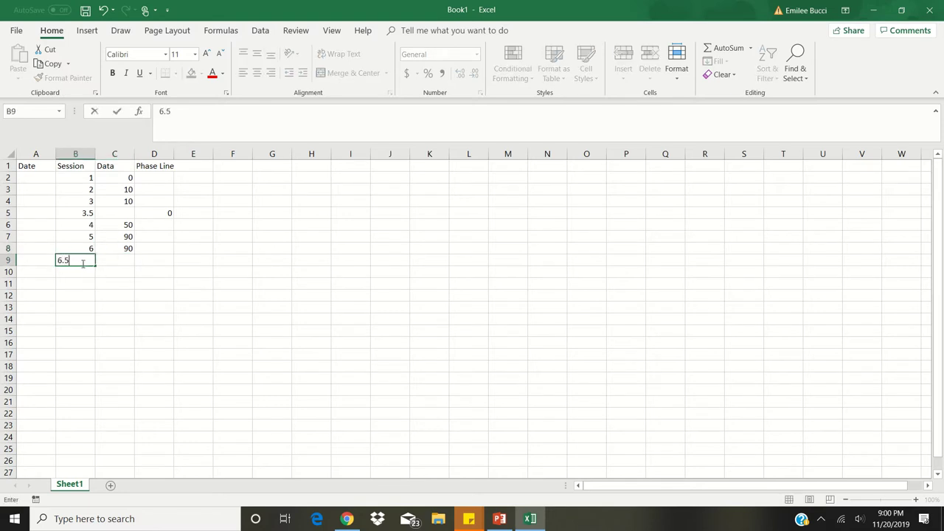
pyautogui.click(144, 259)
pyautogui.write('0')
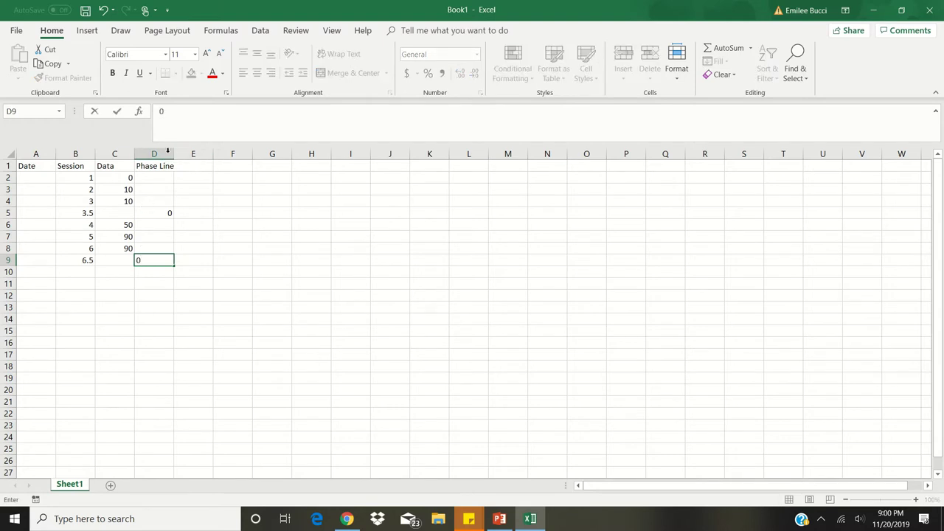
# - Enter sessions 7 and 8 in rows 10 and 11 with a Data value of 60 each
pyautogui.click(84, 273)
pyautogui.write('7')
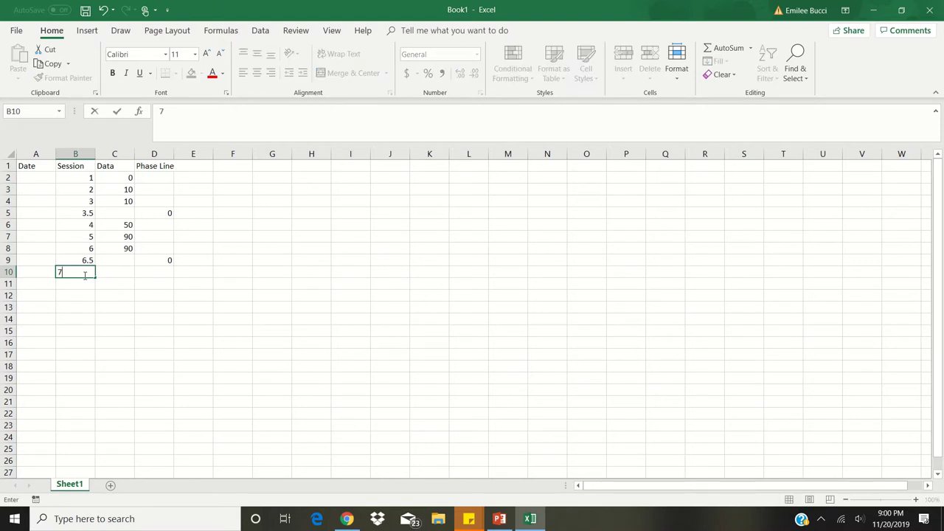
pyautogui.click(150, 276)
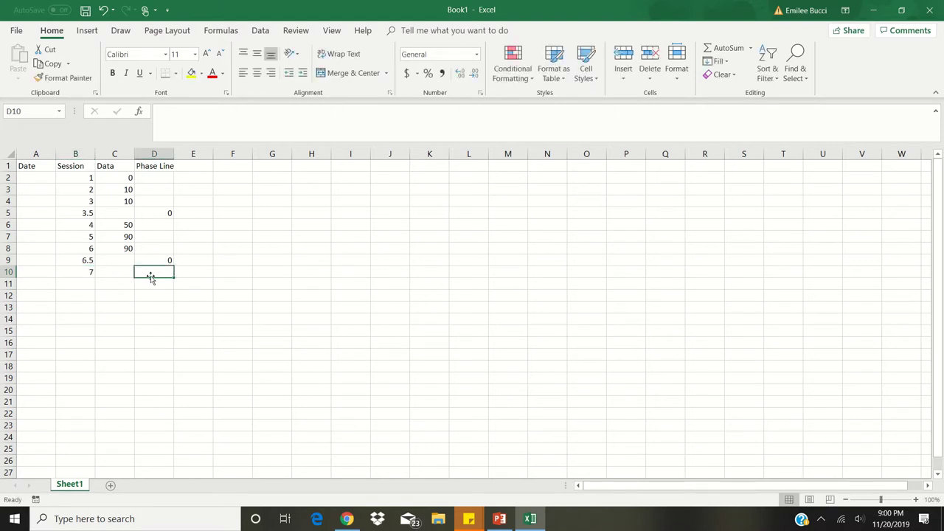
pyautogui.click(123, 277)
pyautogui.write('60')
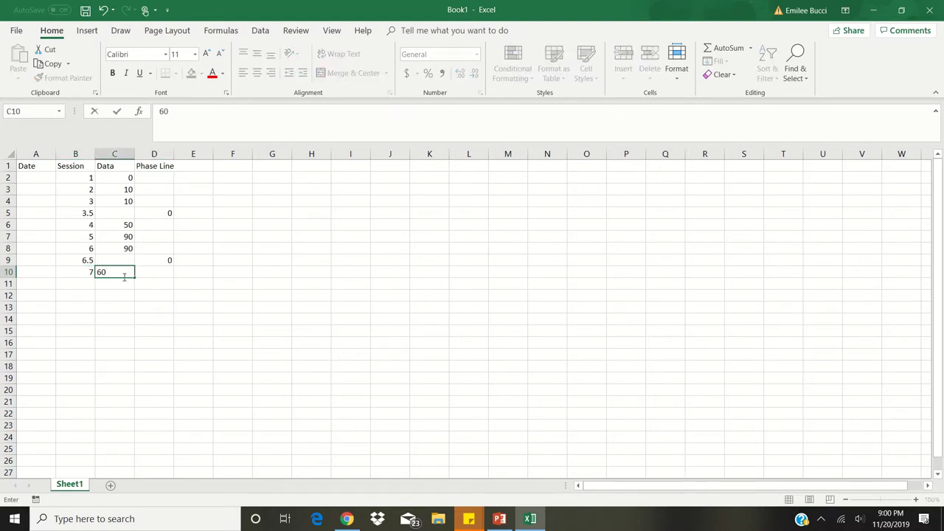
pyautogui.click(85, 284)
pyautogui.write('8')
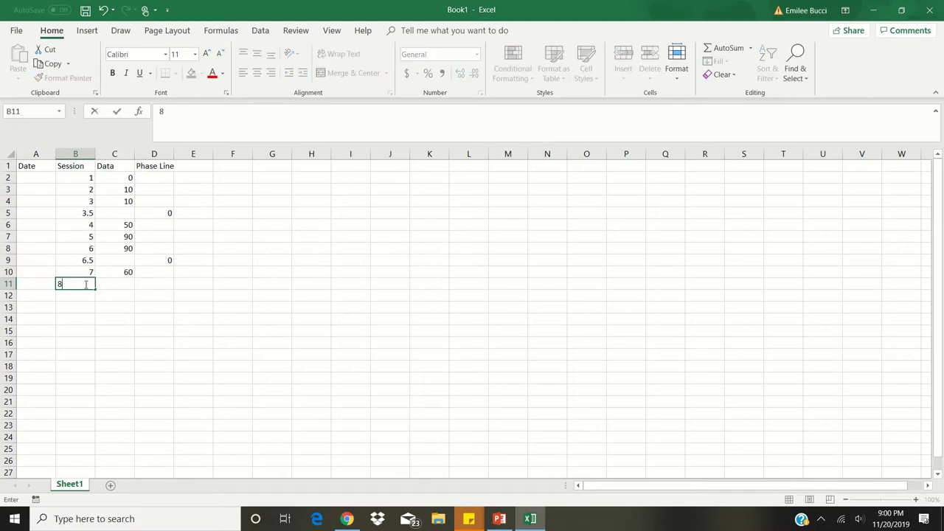
pyautogui.click(107, 289)
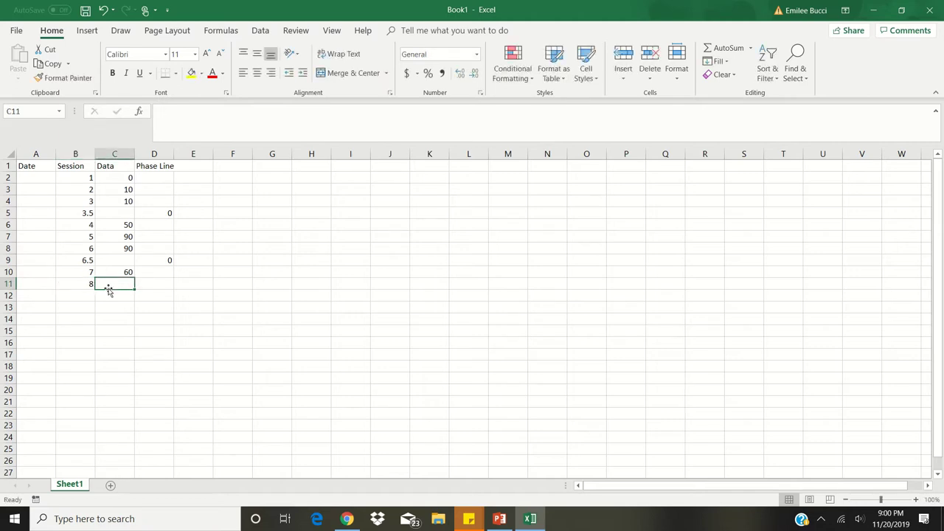
pyautogui.write('60')
# - Enter sessions 9 and 10 in rows 12 and 13 with Data values 80 and 90
pyautogui.click(83, 295)
pyautogui.write('9')
pyautogui.click(111, 292)
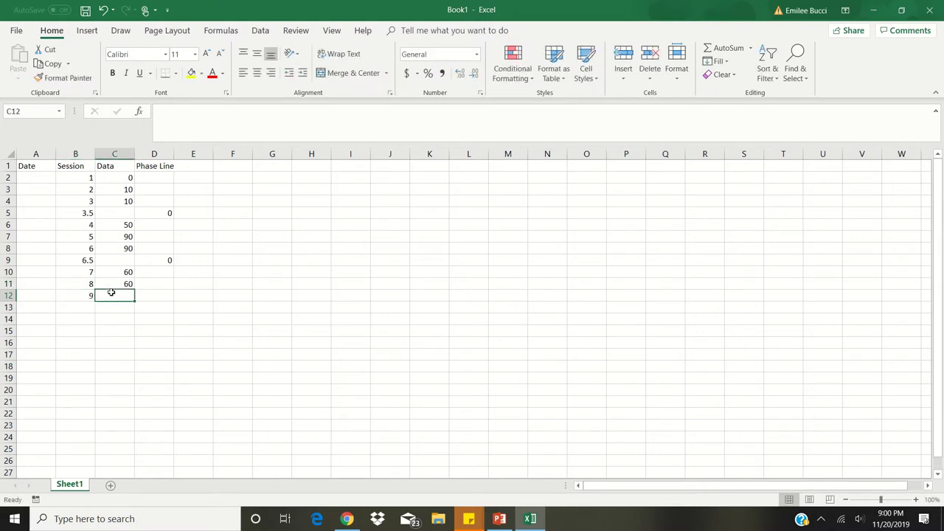
pyautogui.write('80')
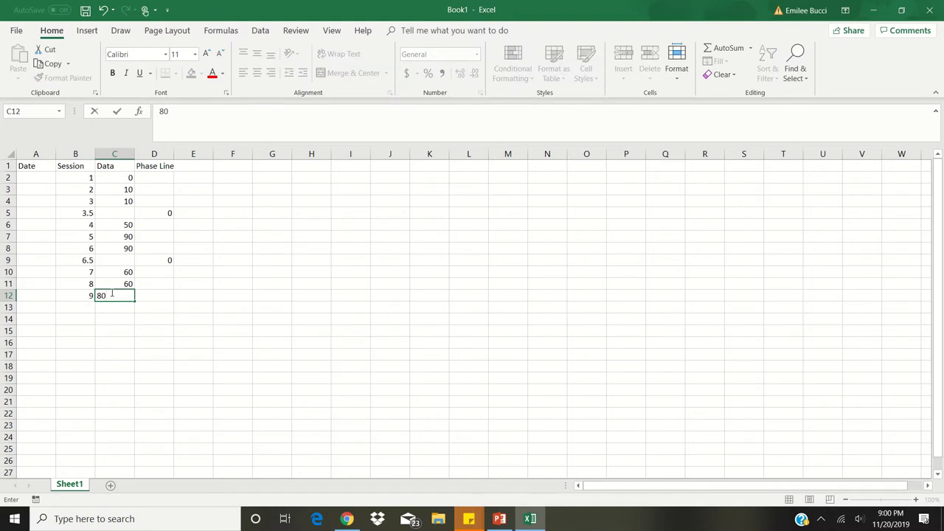
pyautogui.click(77, 309)
pyautogui.write('10')
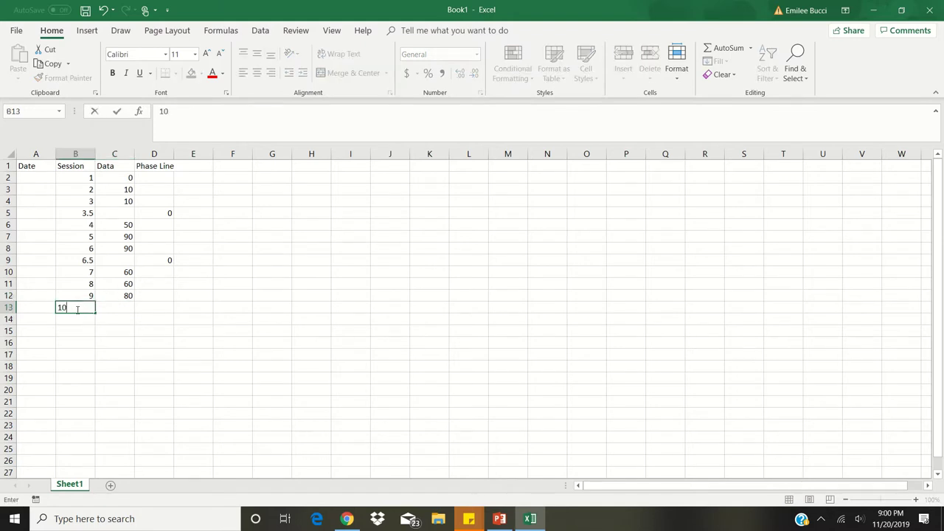
pyautogui.click(114, 307)
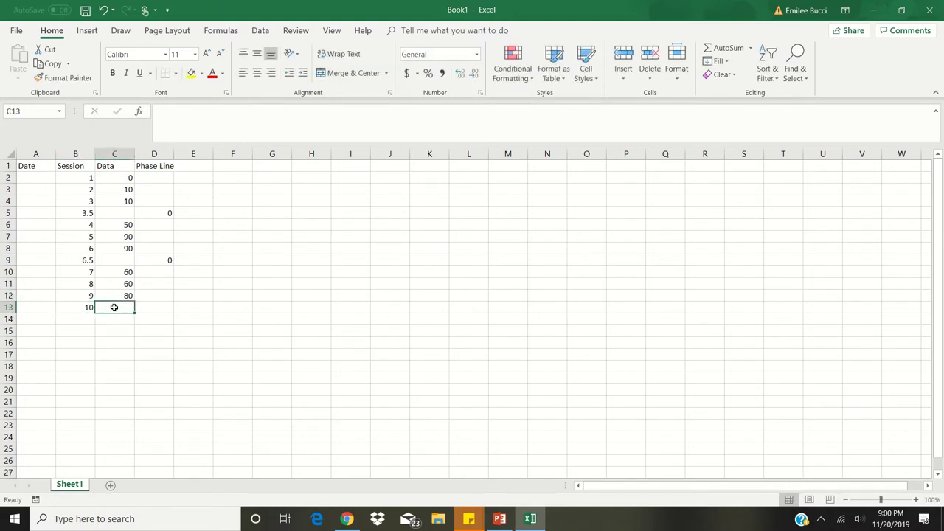
pyautogui.write('90')
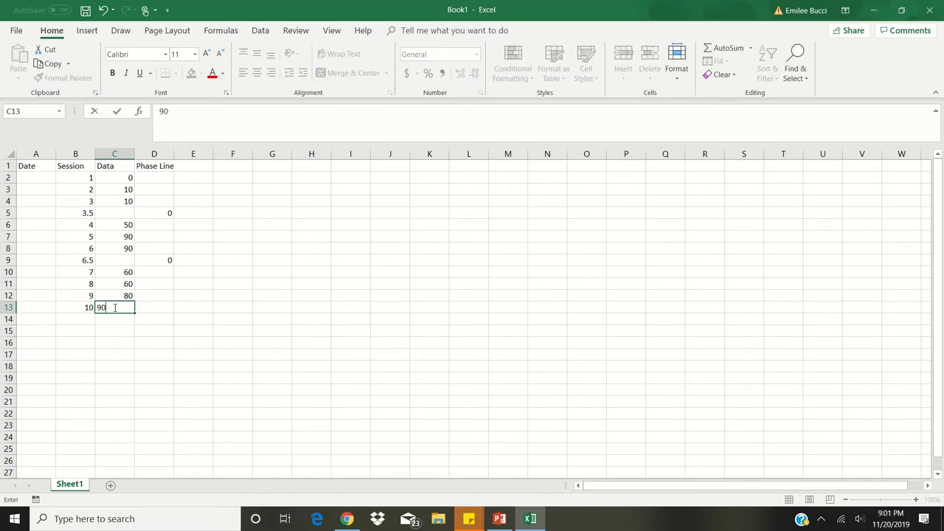
# - Enter session 11 in row 14 with a Data value of 80
pyautogui.click(86, 318)
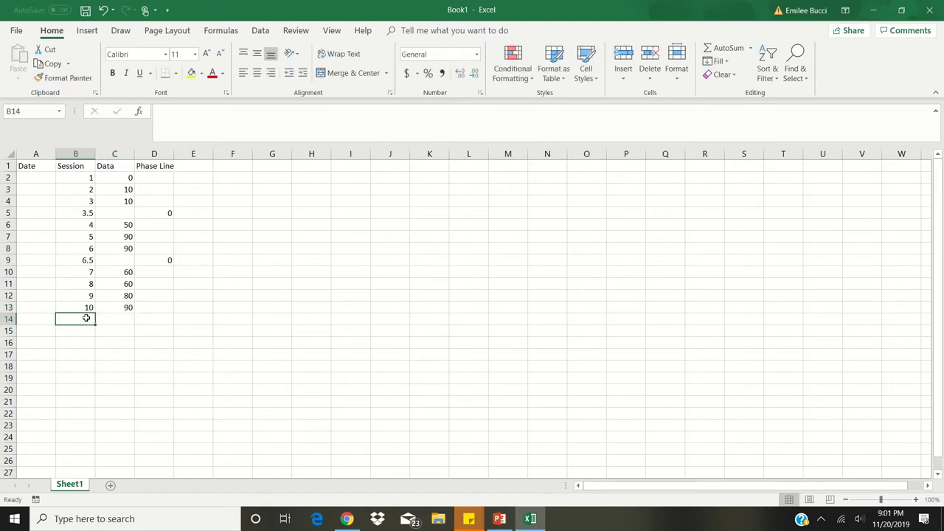
pyautogui.write('11')
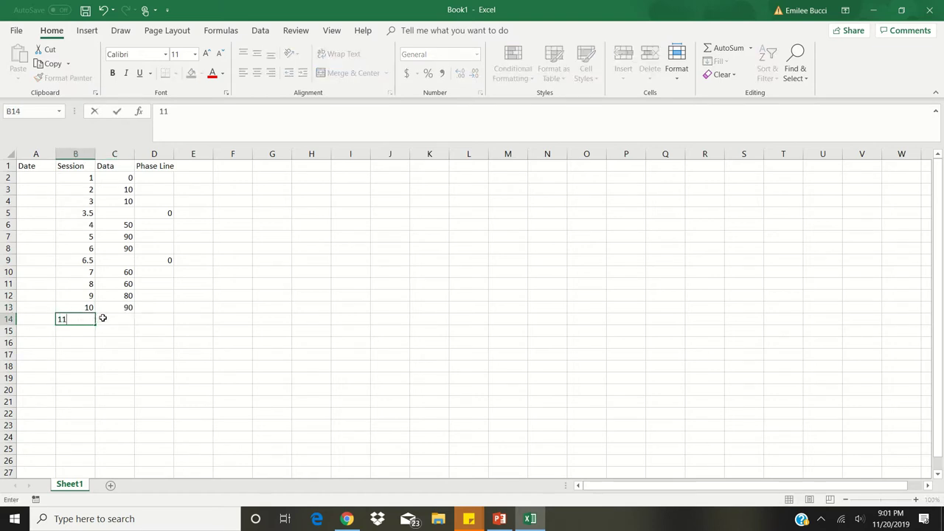
pyautogui.click(104, 318)
pyautogui.write('80')
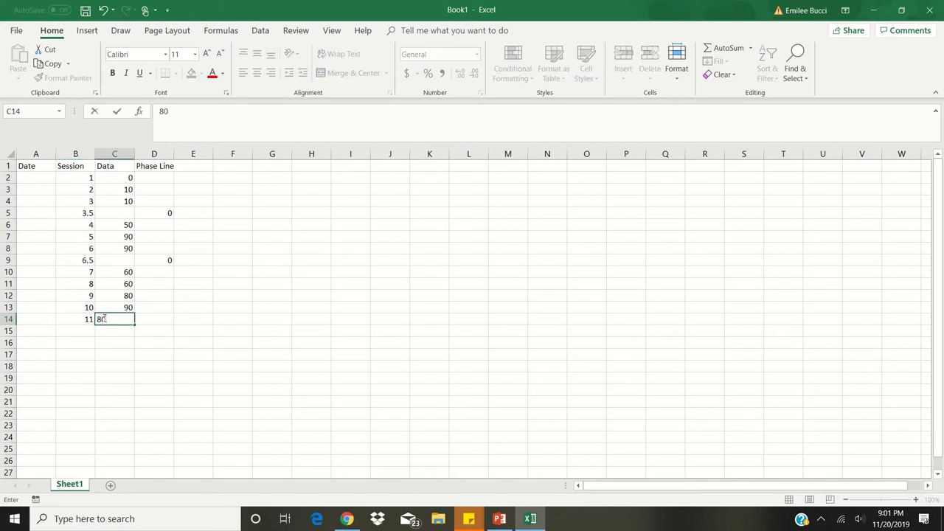
# - Add a third phase line row with session 11.5 in B15 and Phase Line value 0 in D15
pyautogui.click(85, 330)
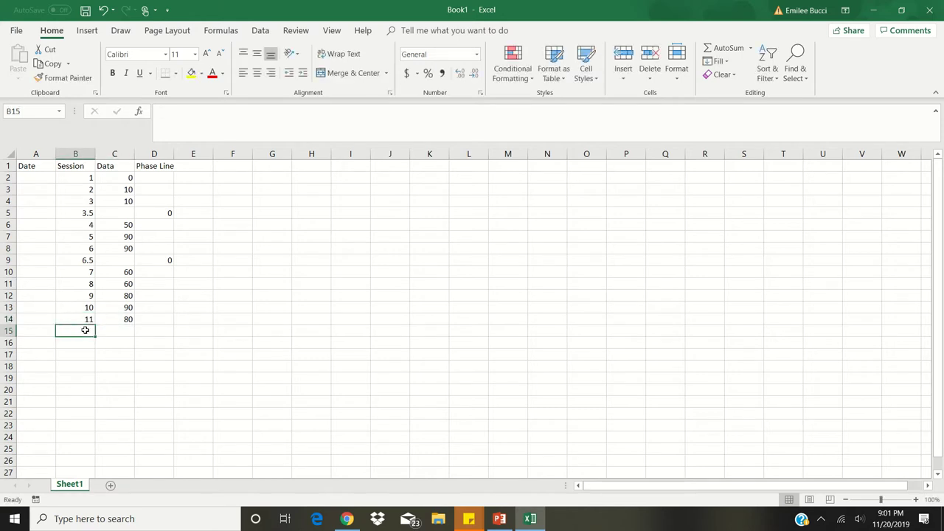
pyautogui.write('11.5')
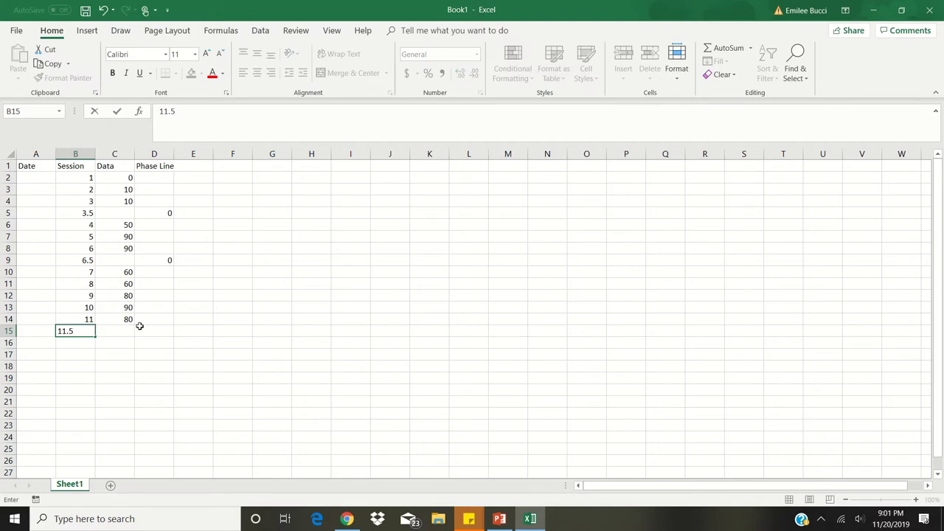
pyautogui.click(141, 328)
pyautogui.write('0')
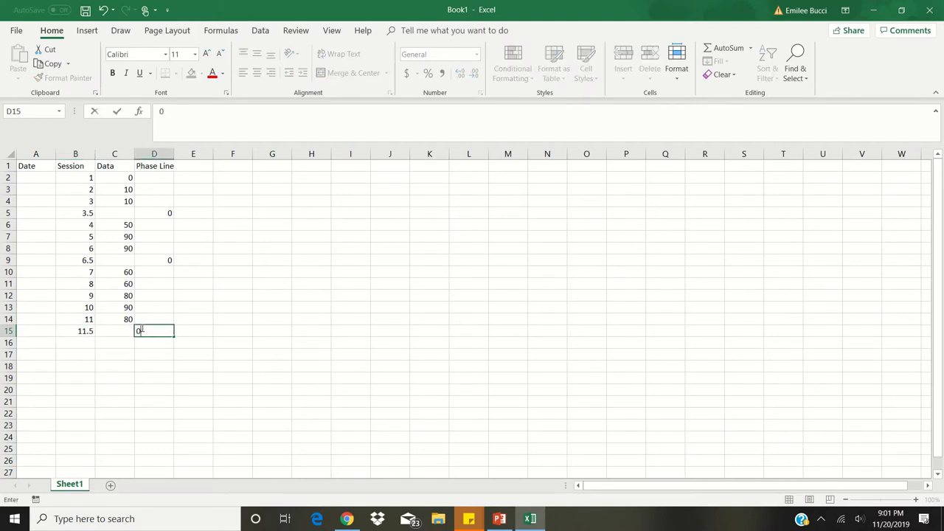
# - Enter sessions 12 and 13 in rows 16 and 17 with Data values 60 and 80
pyautogui.click(87, 342)
pyautogui.write('12')
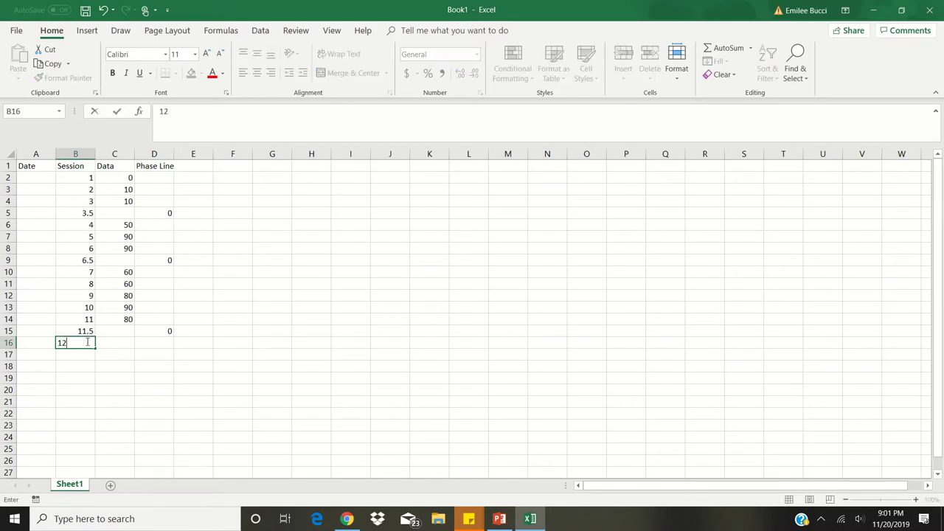
pyautogui.click(119, 342)
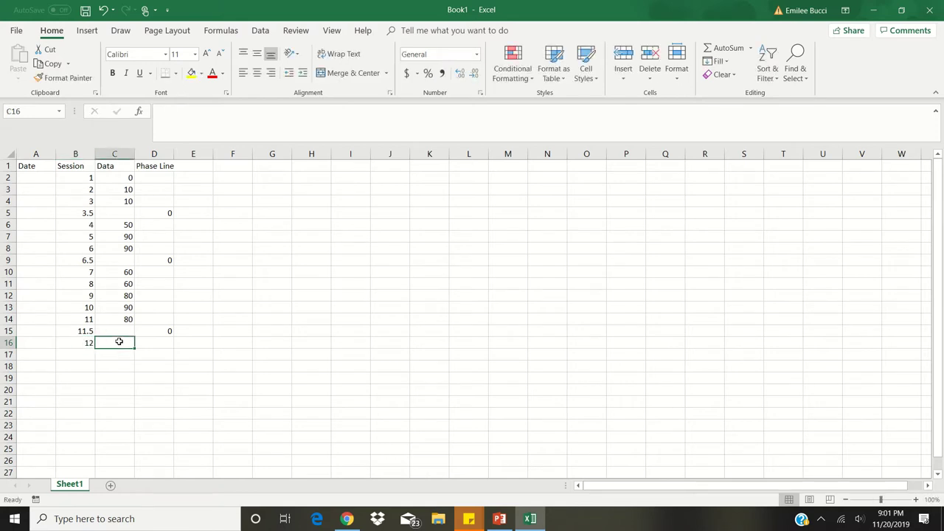
pyautogui.write('60')
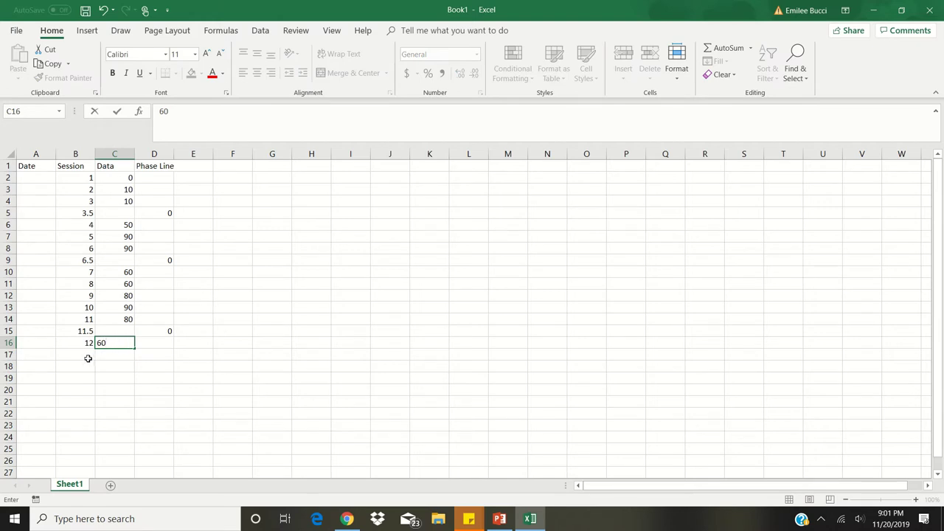
pyautogui.click(87, 358)
pyautogui.write('13')
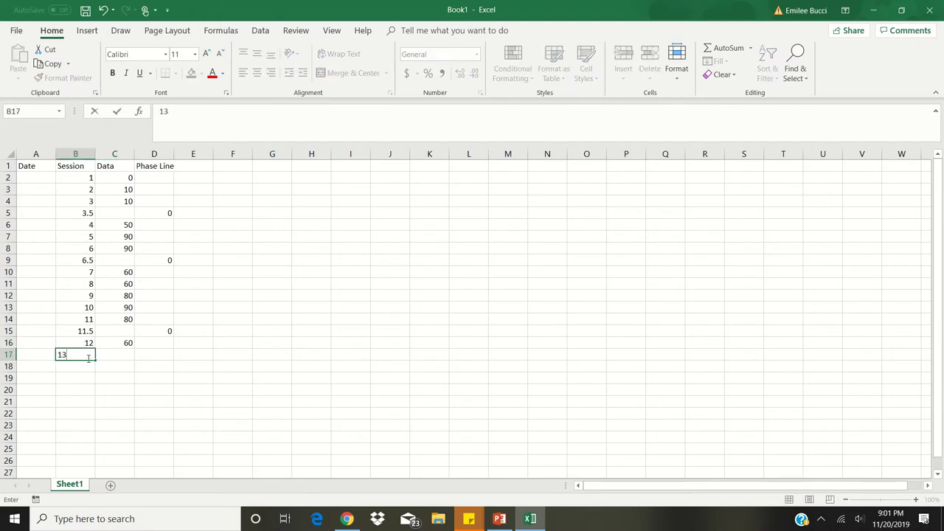
pyautogui.click(102, 357)
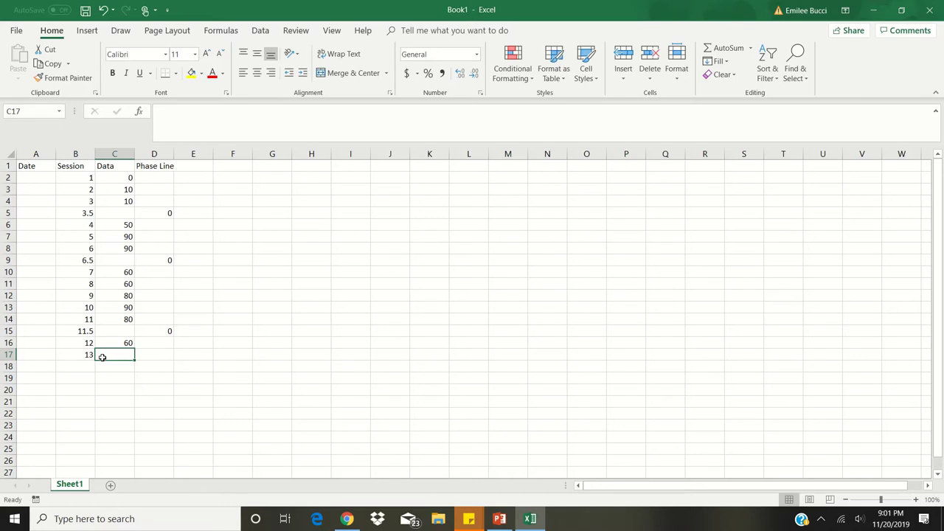
pyautogui.write('80')
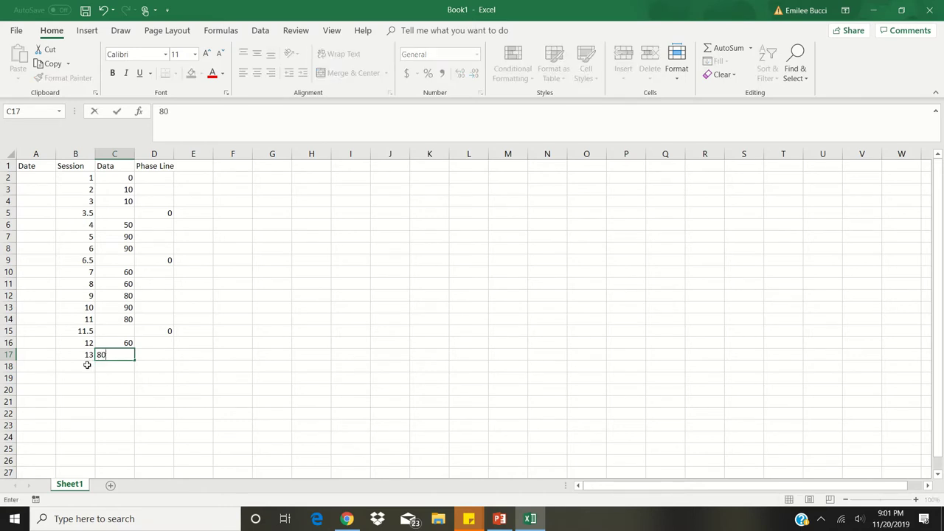
# - Enter sessions 14 and 15 in rows 18 and 19 with a Data value of 90 each
pyautogui.click(87, 365)
pyautogui.write('14')
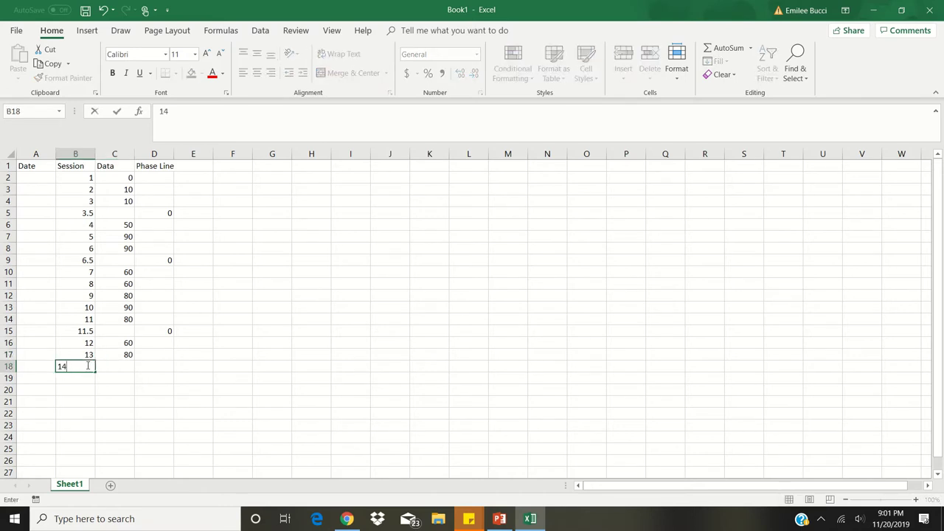
pyautogui.click(110, 363)
pyautogui.write('90')
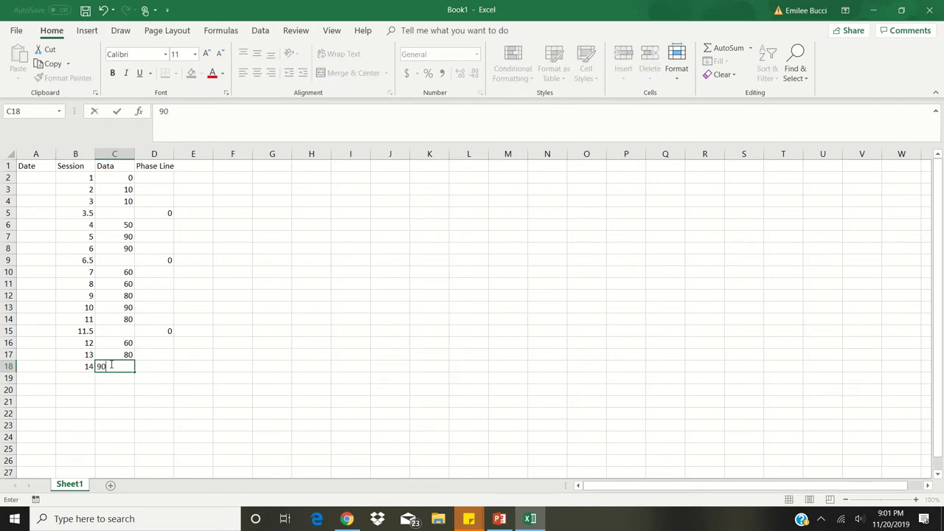
pyautogui.click(89, 376)
pyautogui.write('15')
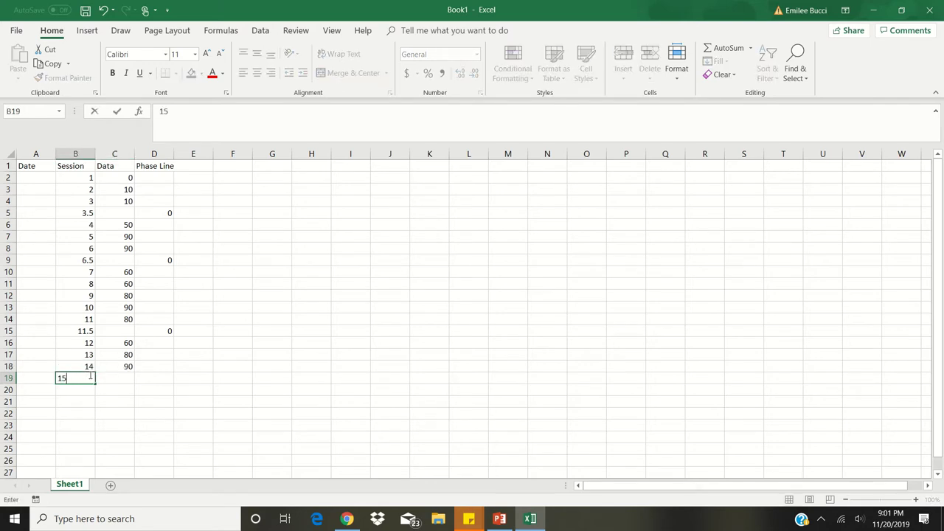
pyautogui.click(128, 381)
pyautogui.write('90')
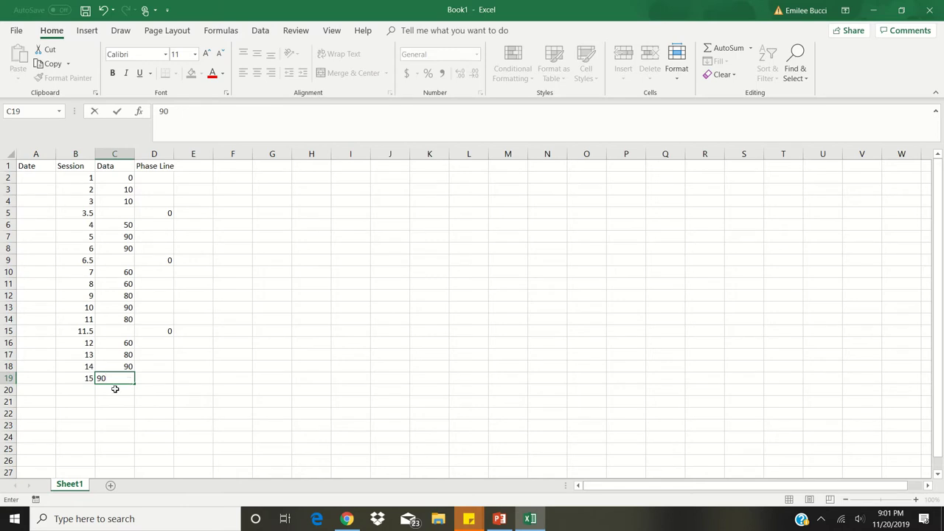
# - Add a fourth phase line row with session 15.5 in B20 and Phase Line value 0 in D20
pyautogui.click(89, 388)
pyautogui.write('15.5')
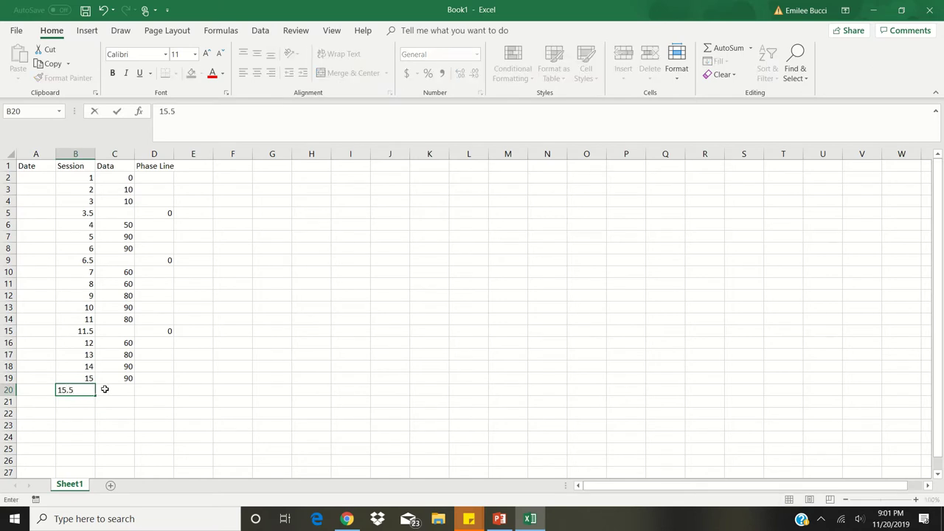
pyautogui.click(146, 387)
pyautogui.write('0')
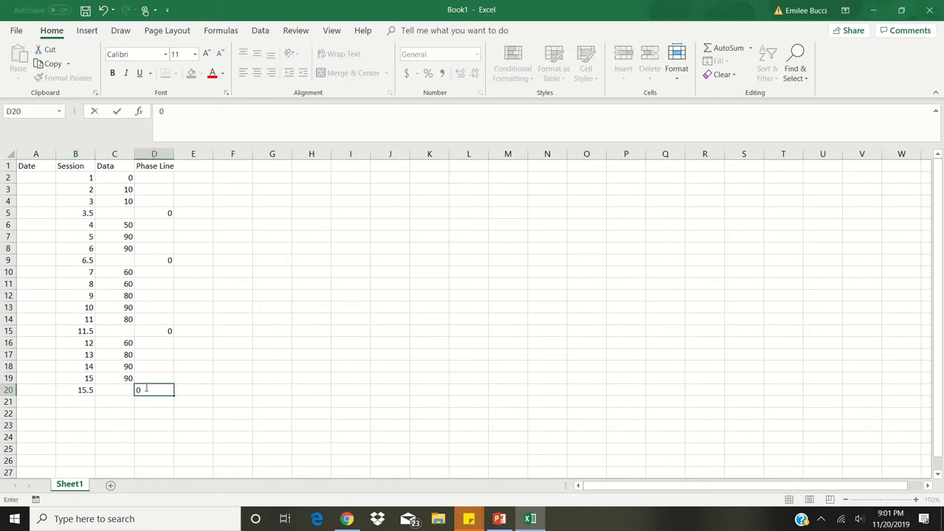
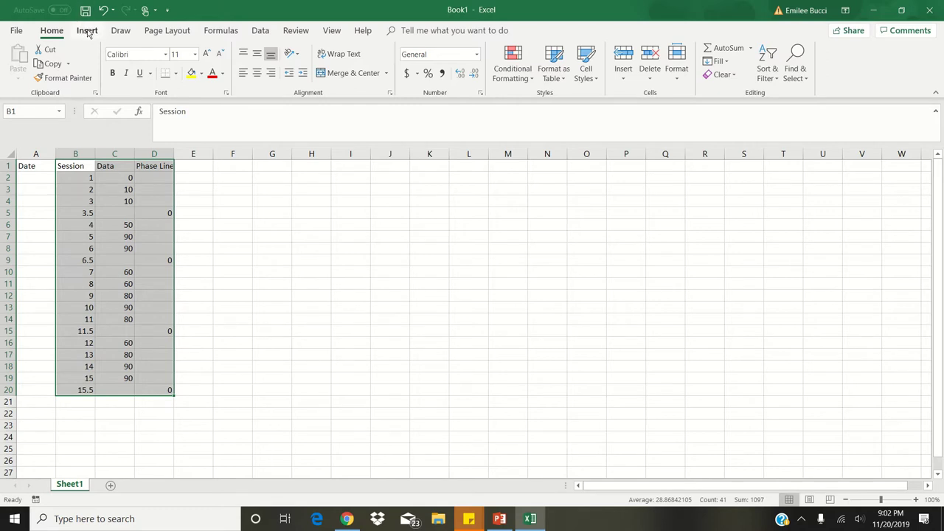
# - Insert a Scatter with Straight Lines and Markers chart from the Session, Data and Phase Line range B1:D20
pyautogui.click(87, 31)
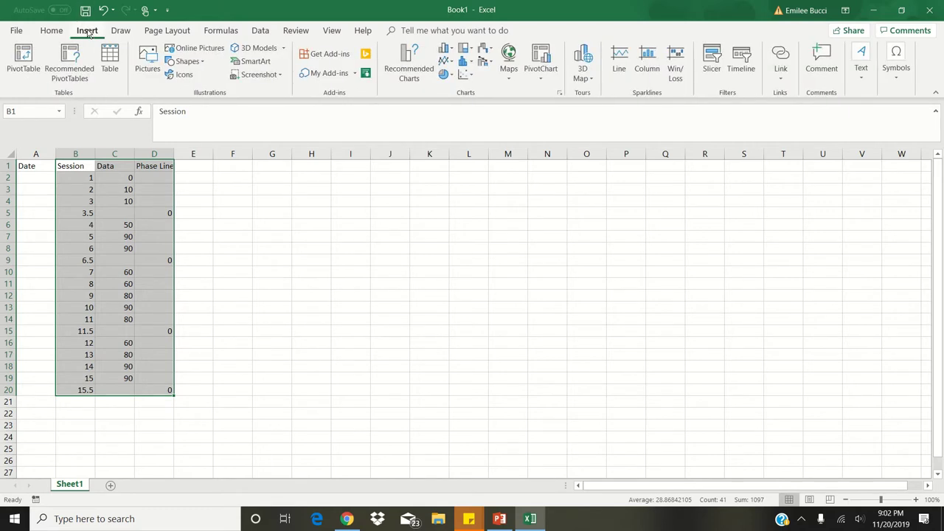
pyautogui.click(465, 77)
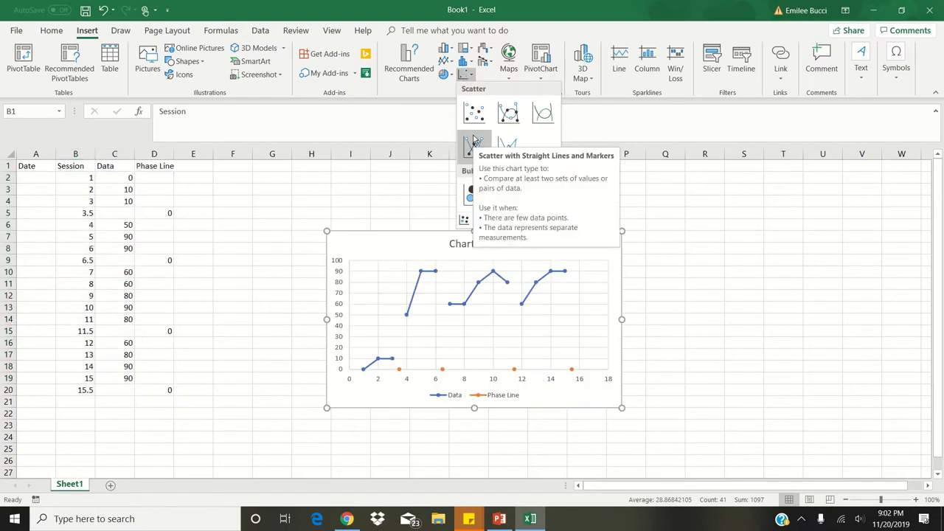
pyautogui.click(474, 141)
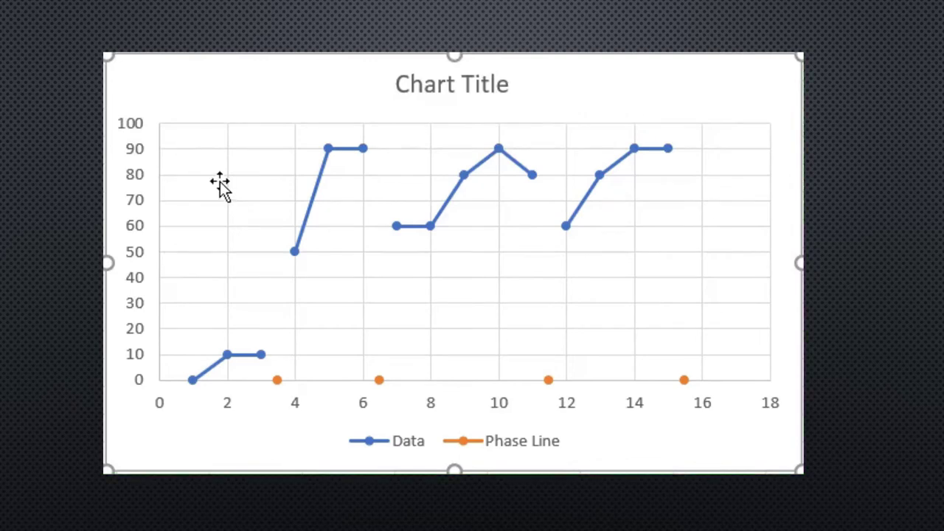
# - Delete the chart's vertical and horizontal gridlines and its legend
pyautogui.click(229, 183)
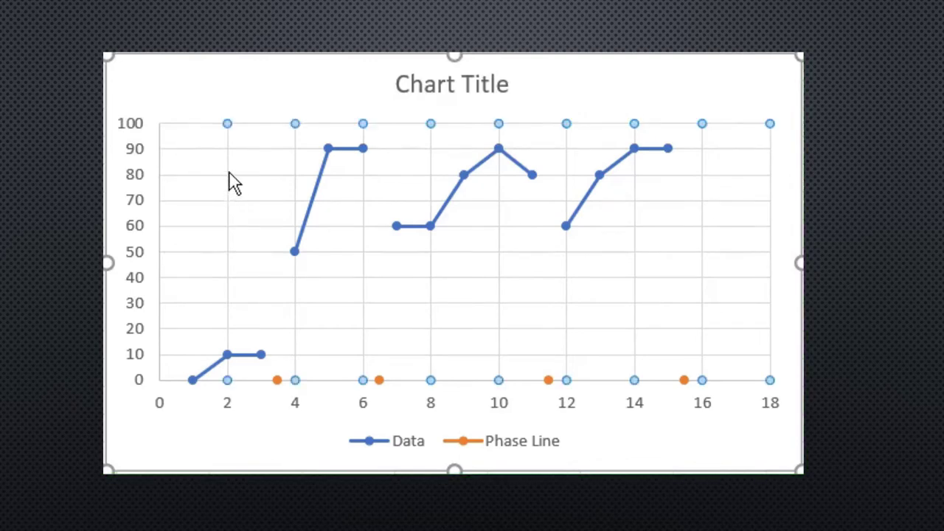
pyautogui.press('Delete')
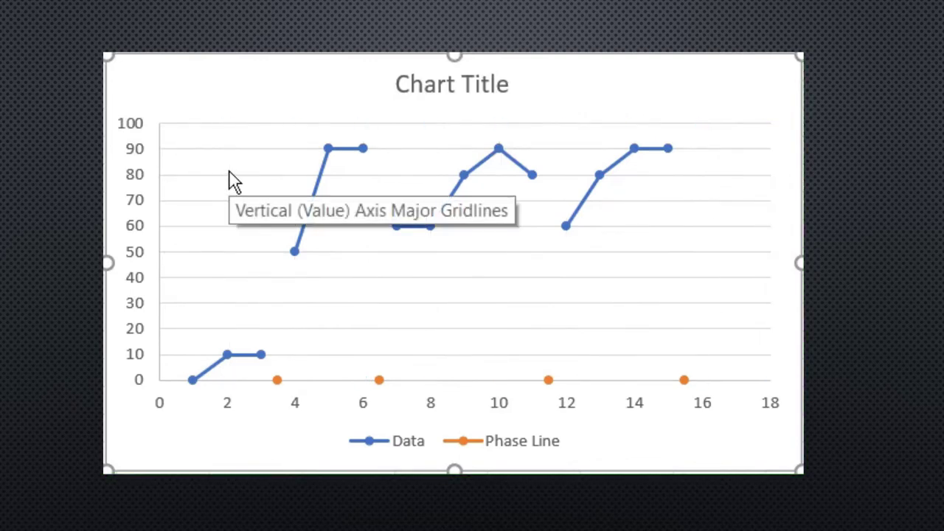
pyautogui.click(220, 151)
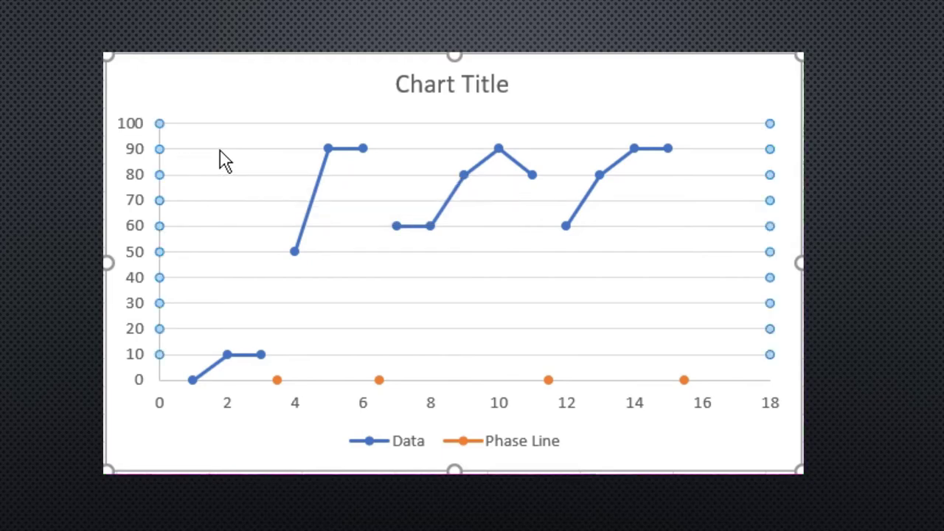
pyautogui.press('Delete')
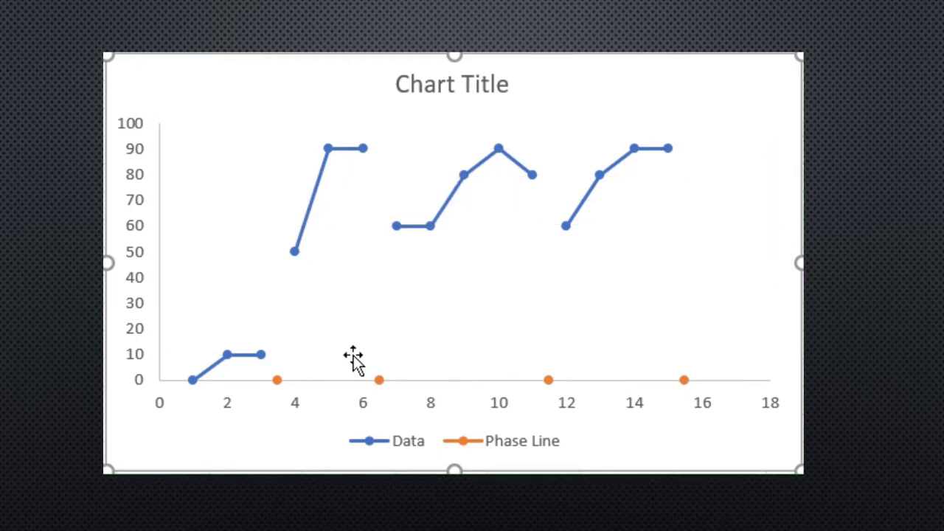
pyautogui.click(399, 444)
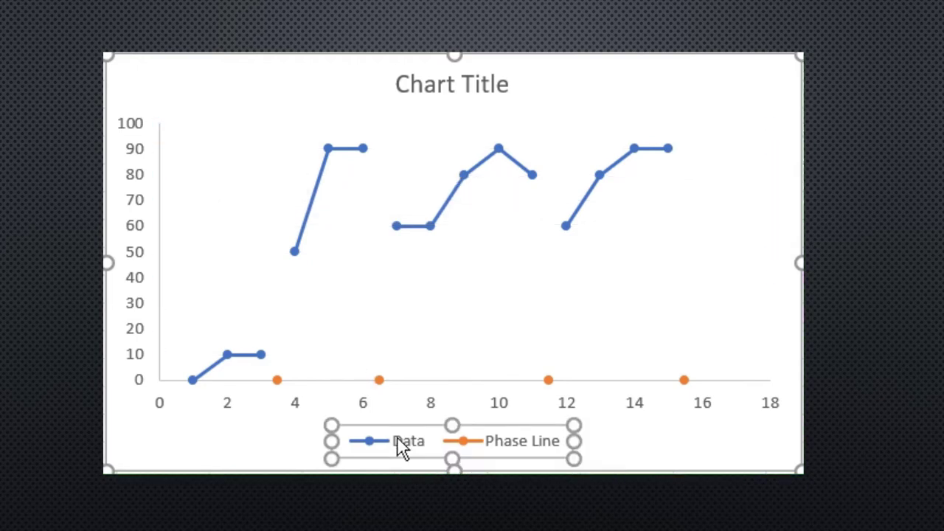
pyautogui.press('Delete')
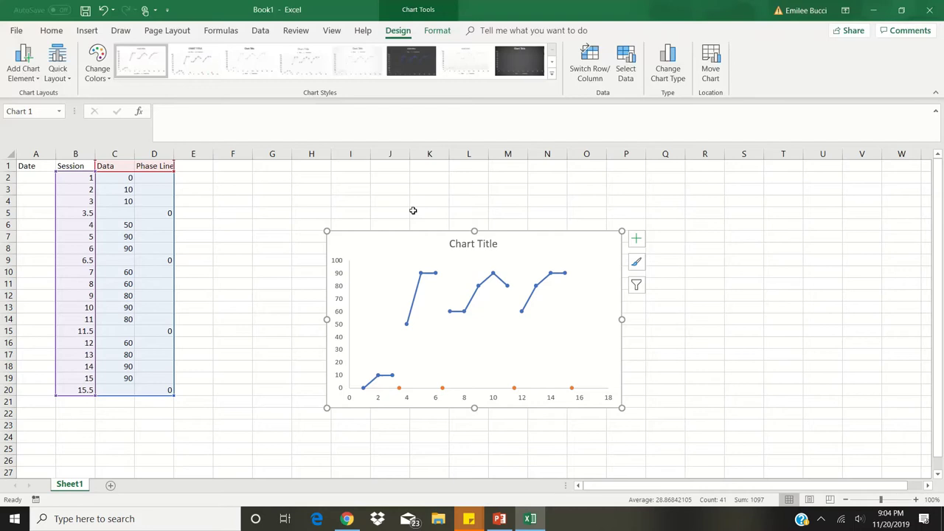
# - Add error bars to the Phase Line series through More Error Bars Options
pyautogui.click(399, 388)
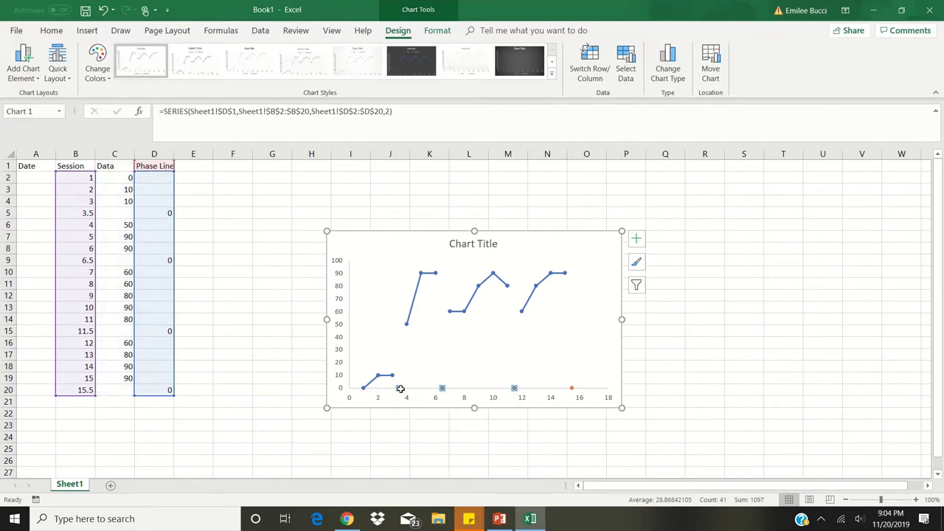
pyautogui.click(25, 65)
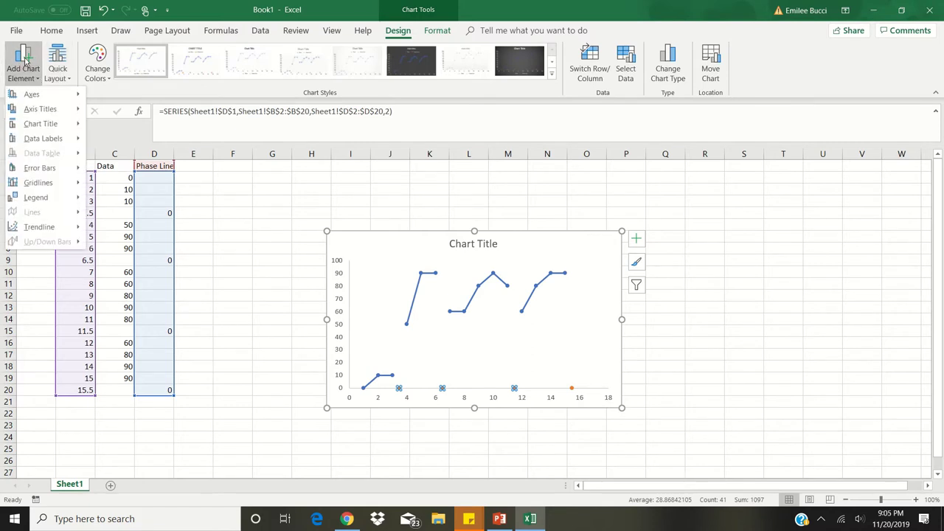
pyautogui.moveTo(64, 170)
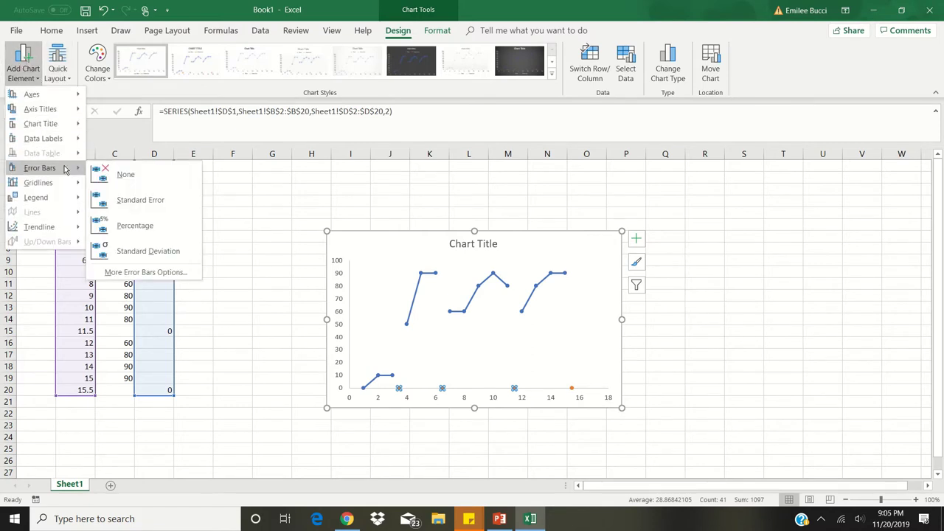
pyautogui.click(112, 273)
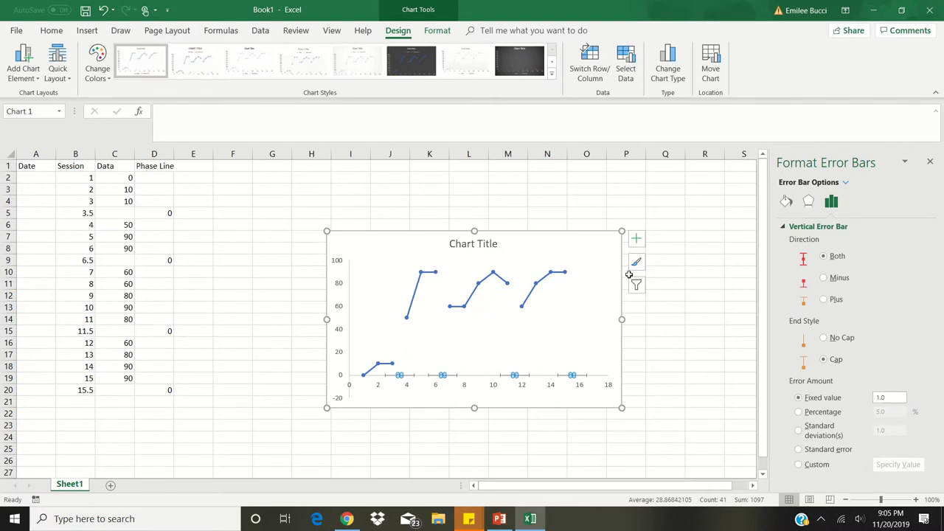
# - Set the vertical error bars to Plus direction, No Cap end style and a fixed value of 100
pyautogui.click(824, 300)
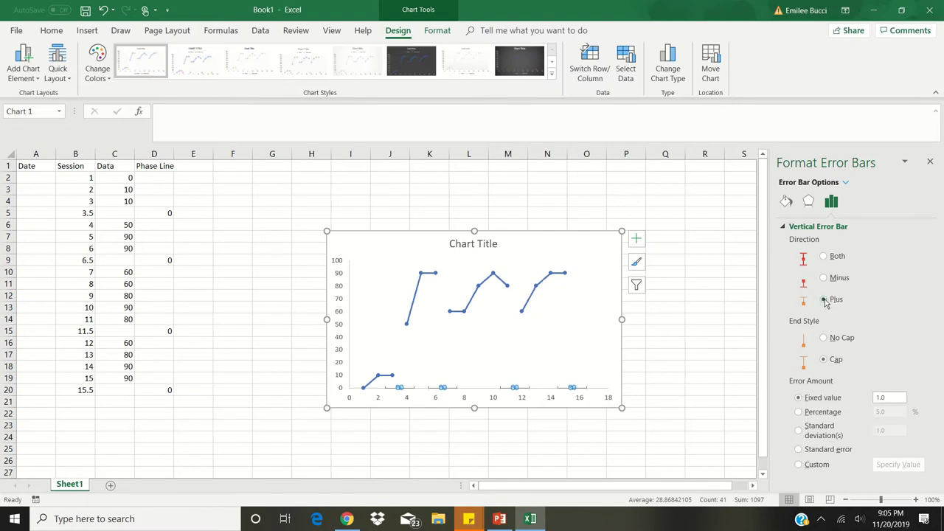
pyautogui.click(824, 338)
pyautogui.click(890, 398)
pyautogui.write('100')
pyautogui.press('Return')
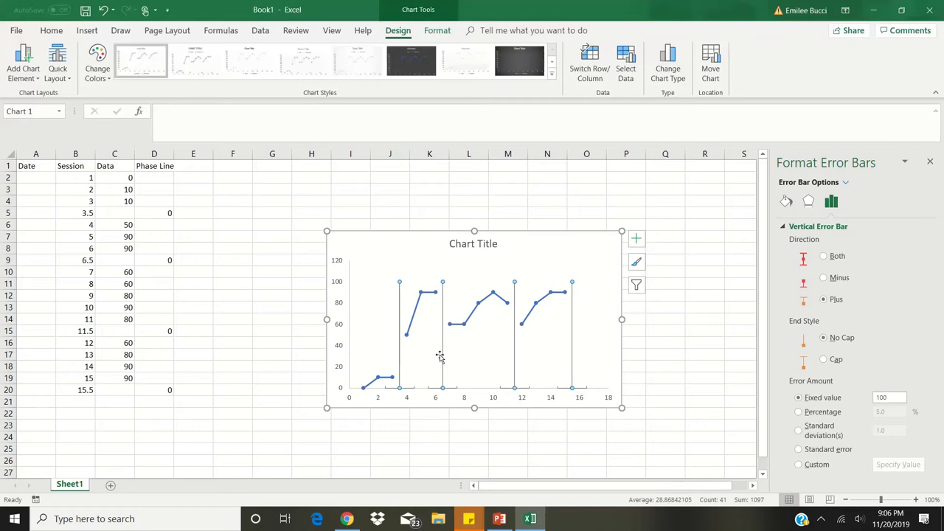
# - Delete the horizontal error bars from the Phase Line series and set that series' marker option to None
pyautogui.click(456, 388)
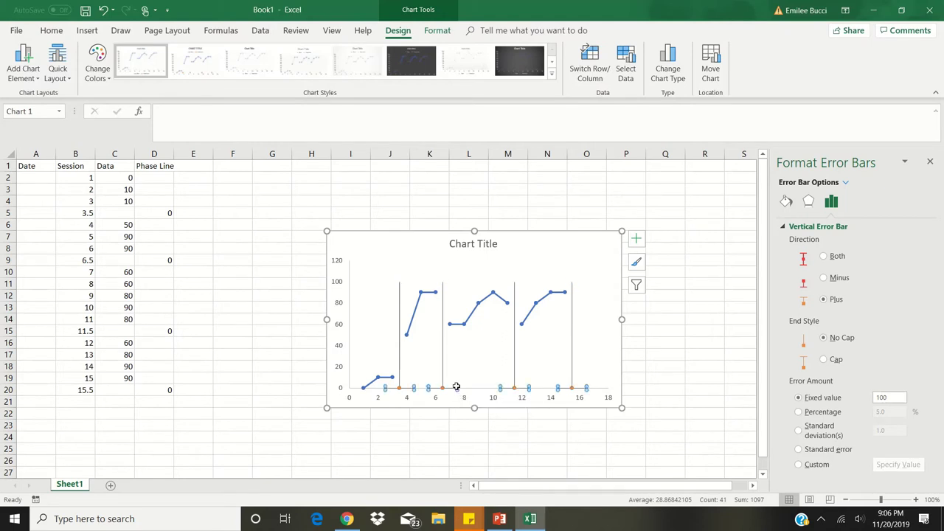
pyautogui.press('Delete')
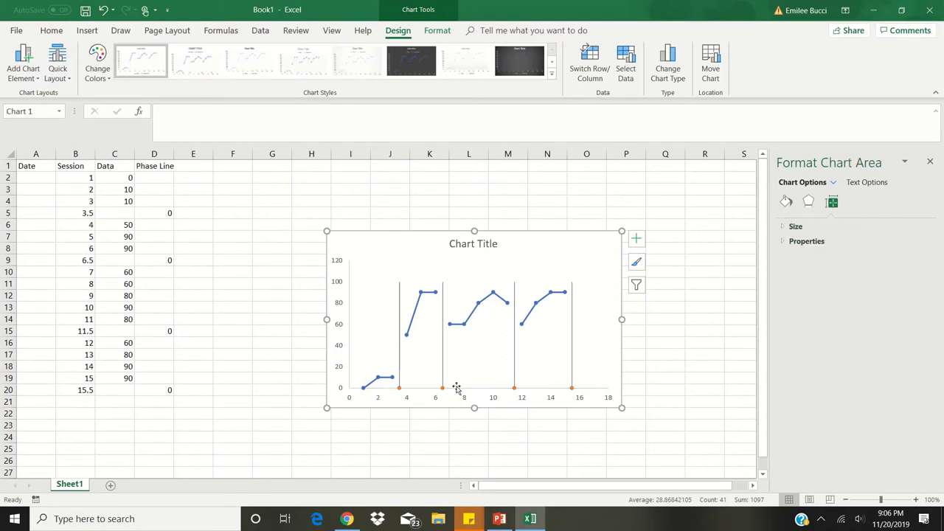
pyautogui.click(399, 387)
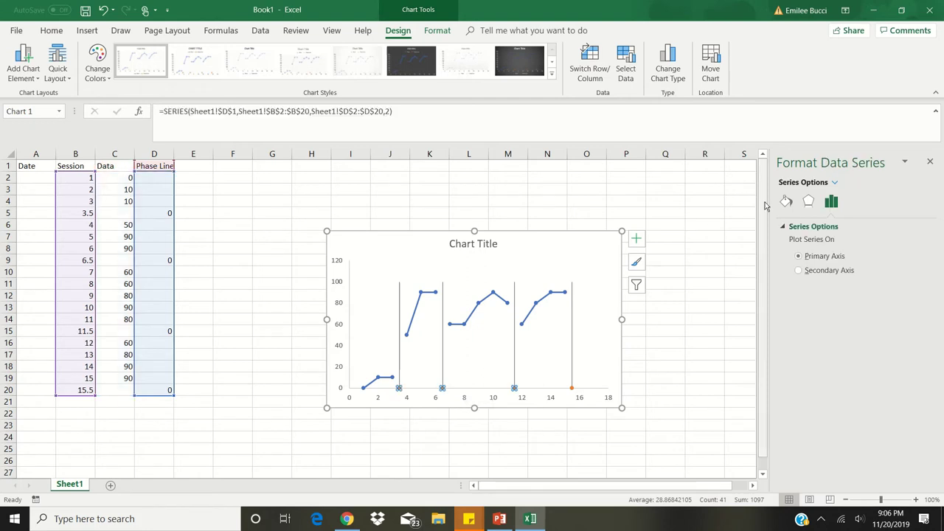
pyautogui.click(786, 202)
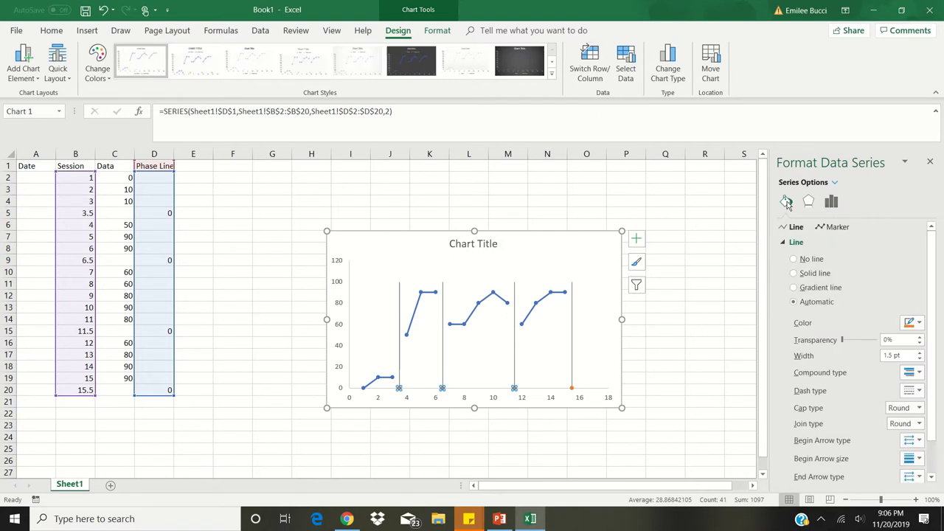
pyautogui.click(824, 230)
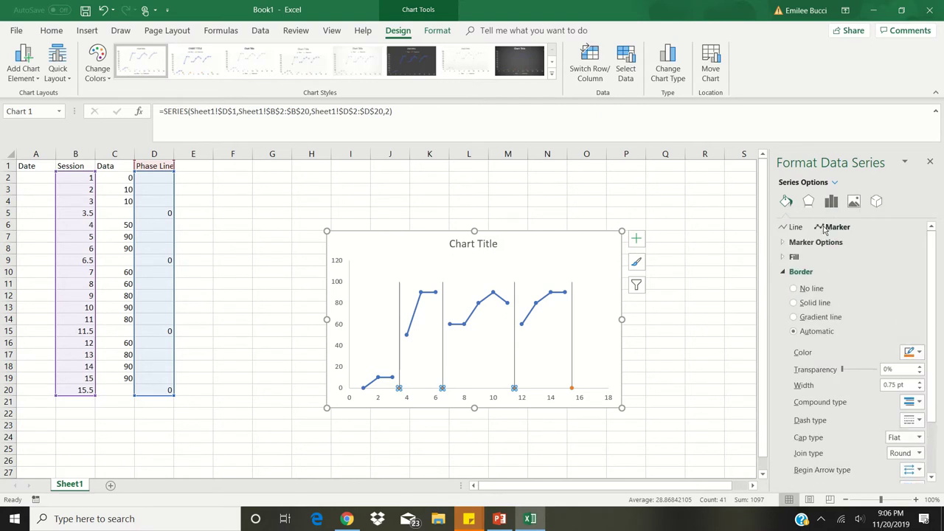
pyautogui.click(788, 244)
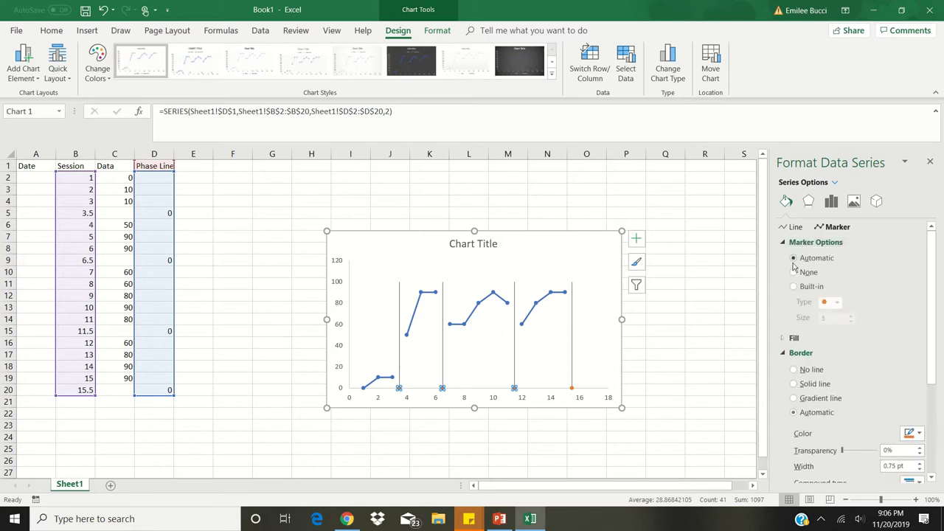
pyautogui.click(794, 277)
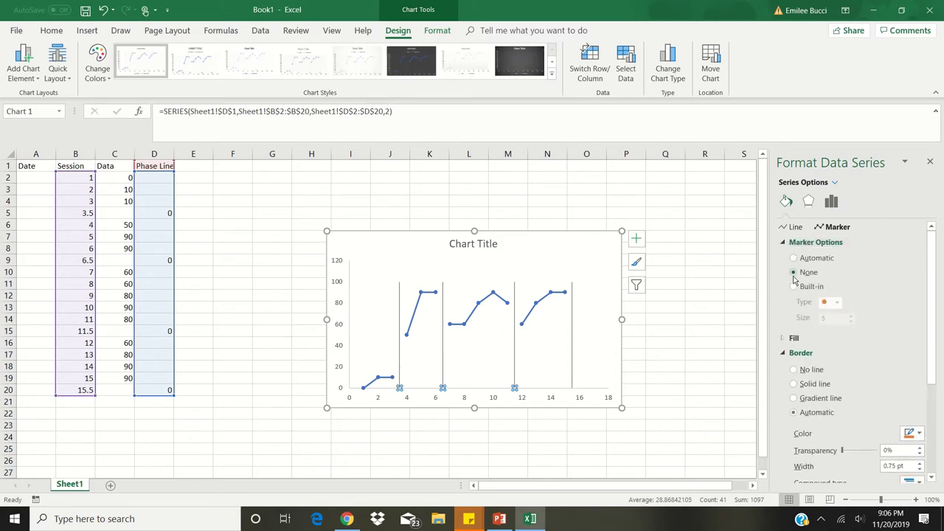
pyautogui.click(794, 227)
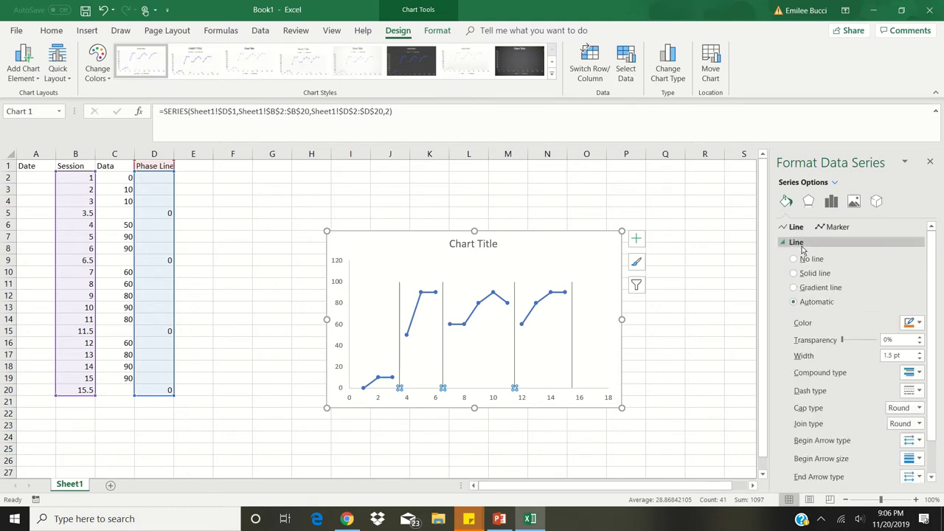
# - Format the vertical phase-line error bars with the Dash line type and a width of 1.5 pt
pyautogui.click(399, 349)
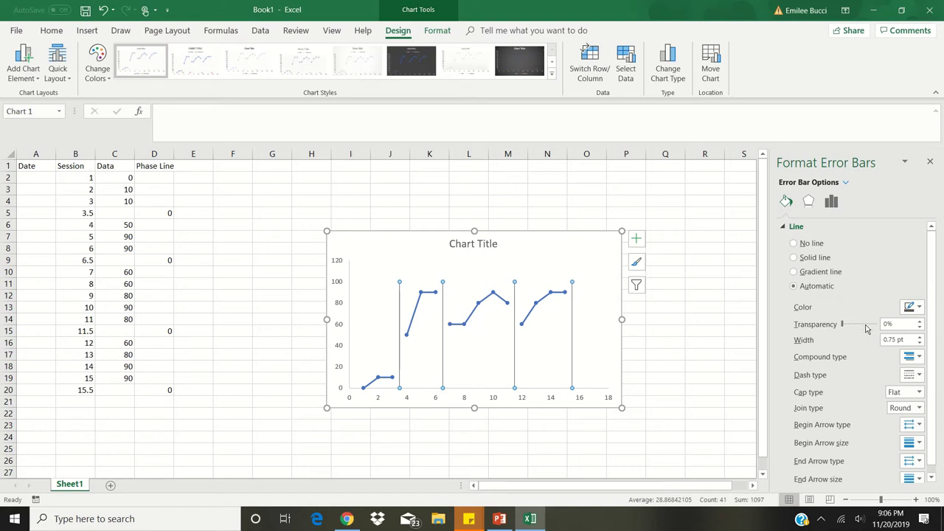
pyautogui.click(914, 375)
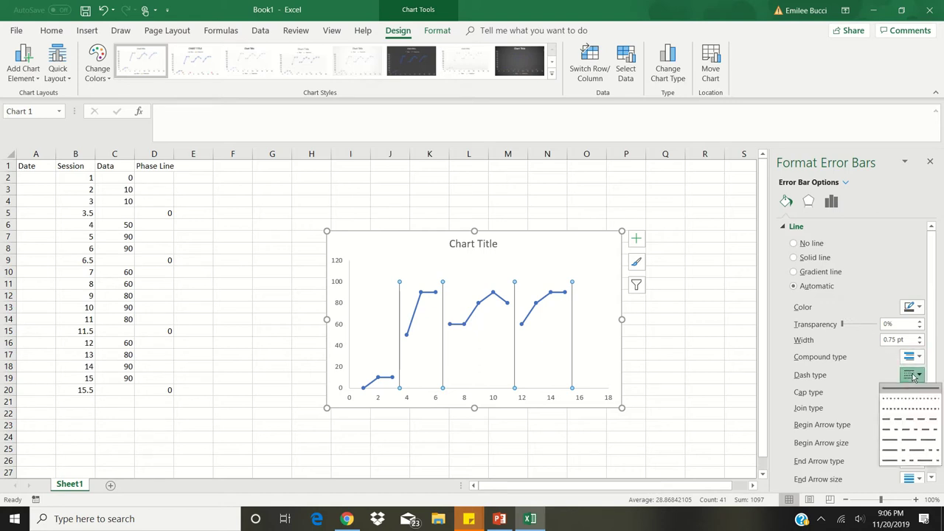
pyautogui.click(913, 421)
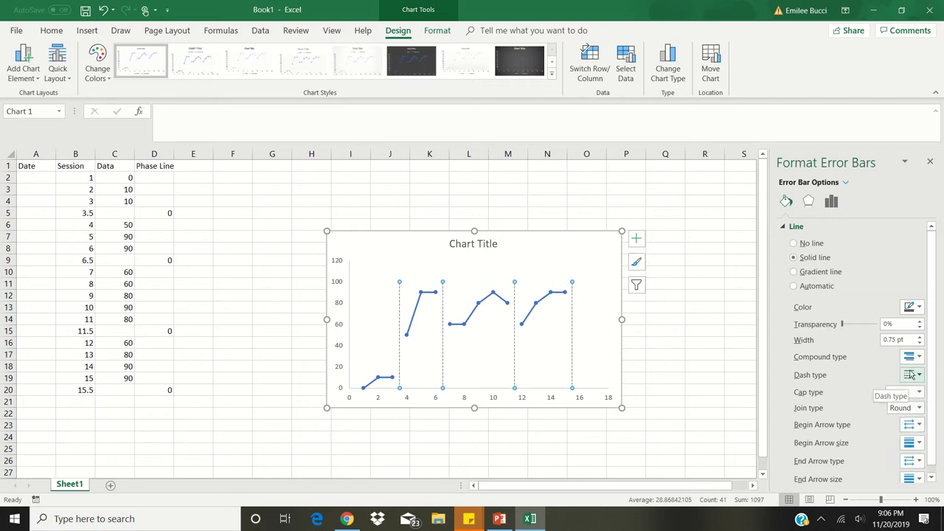
pyautogui.click(919, 338)
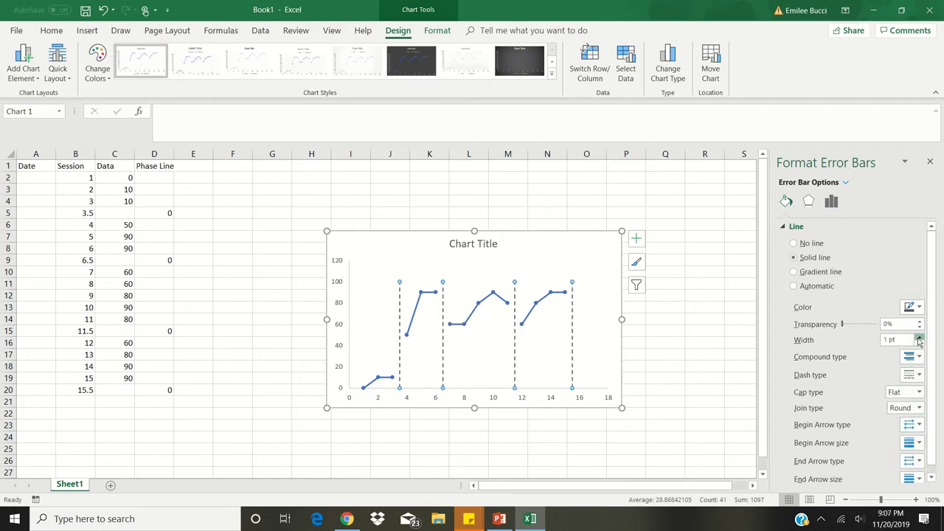
pyautogui.click(919, 338)
pyautogui.click(919, 337)
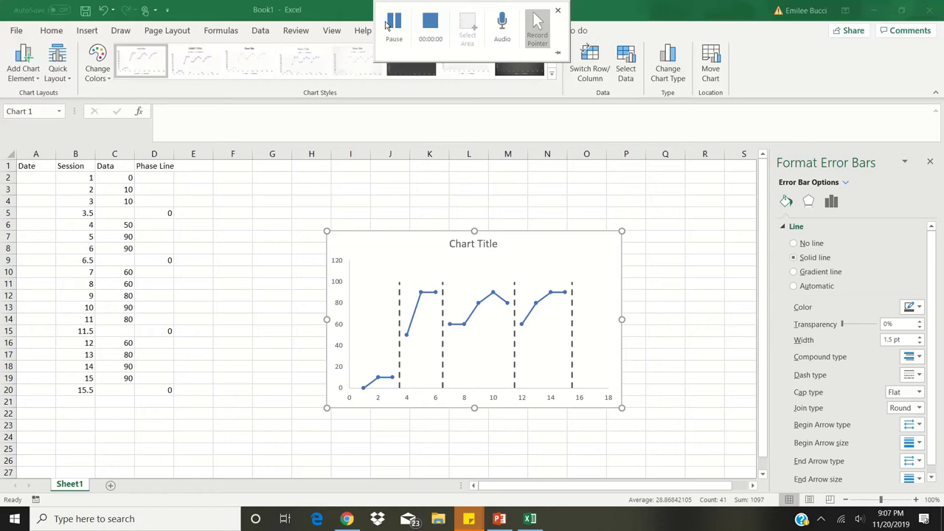
# - Set the maximum bound of the chart's vertical axis to 100
pyautogui.click(336, 288)
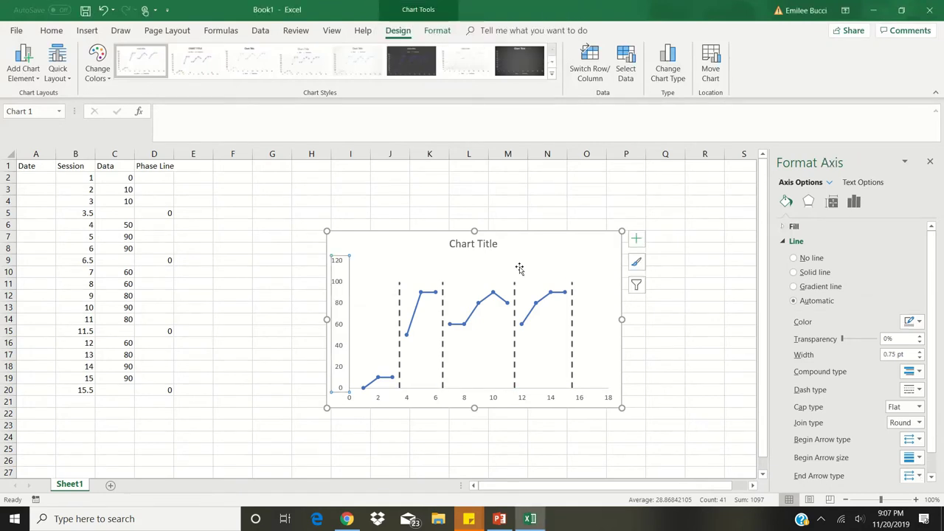
pyautogui.click(854, 207)
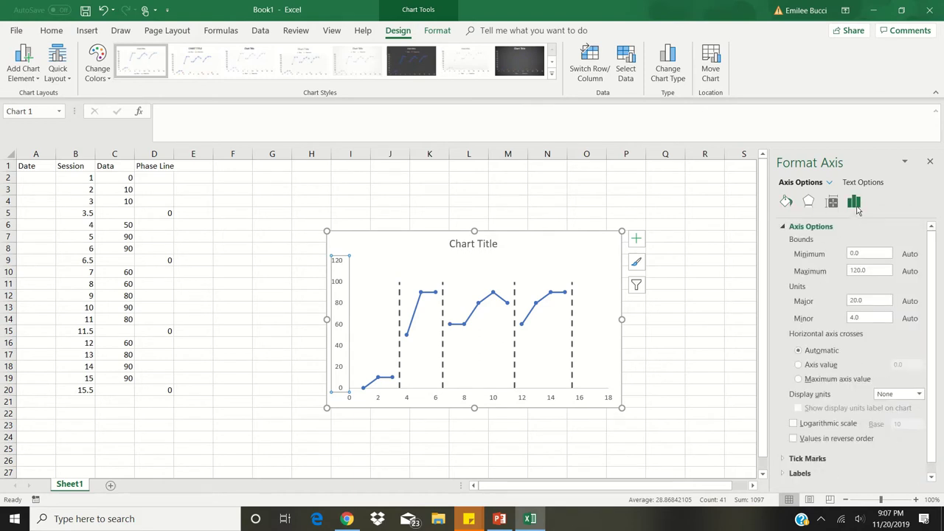
pyautogui.click(865, 271)
pyautogui.moveTo(865, 272); pyautogui.dragTo(847, 272)
pyautogui.write('100')
pyautogui.press('Return')
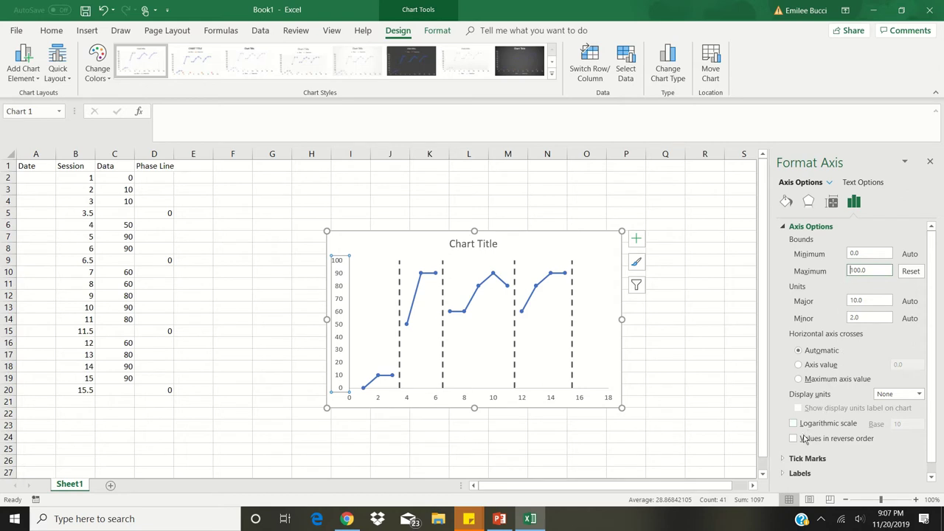
# - Set the vertical axis major tick marks to Outside
pyautogui.click(785, 460)
pyautogui.scroll(-2, 934, 437)
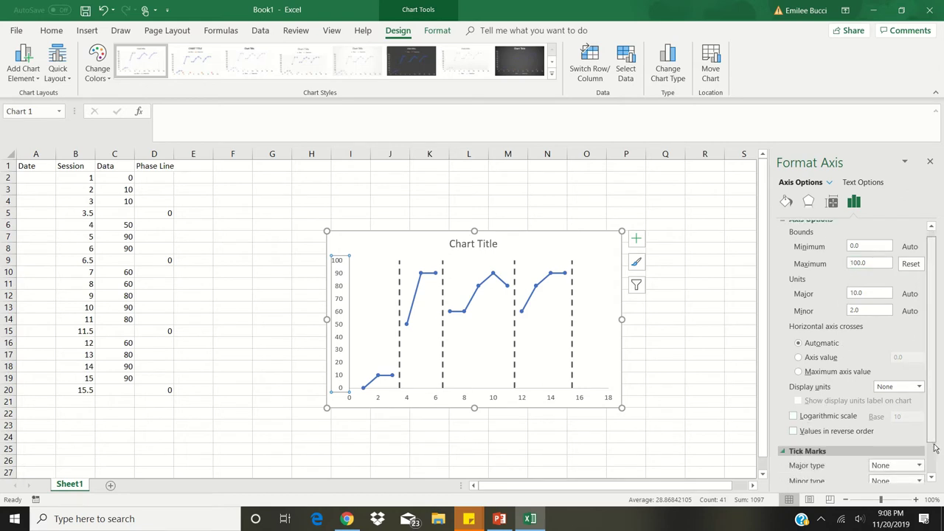
pyautogui.click(914, 429)
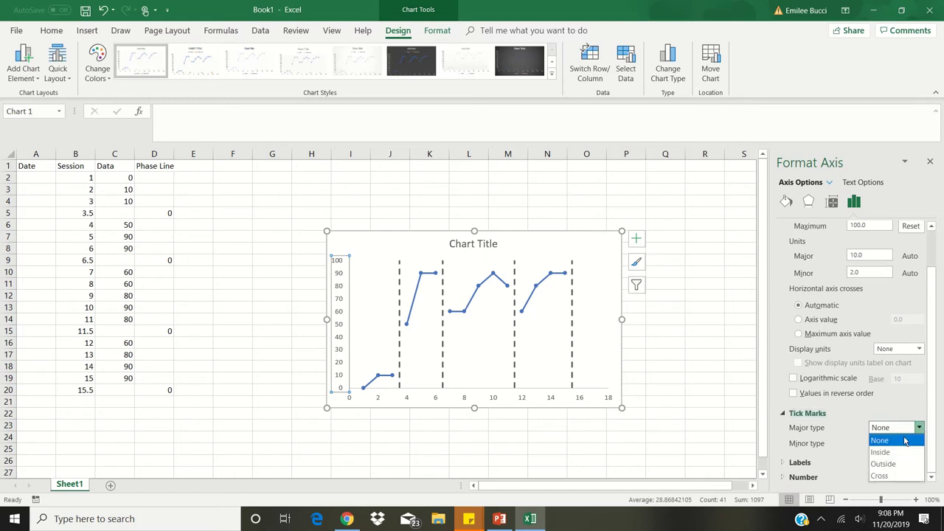
pyautogui.click(893, 465)
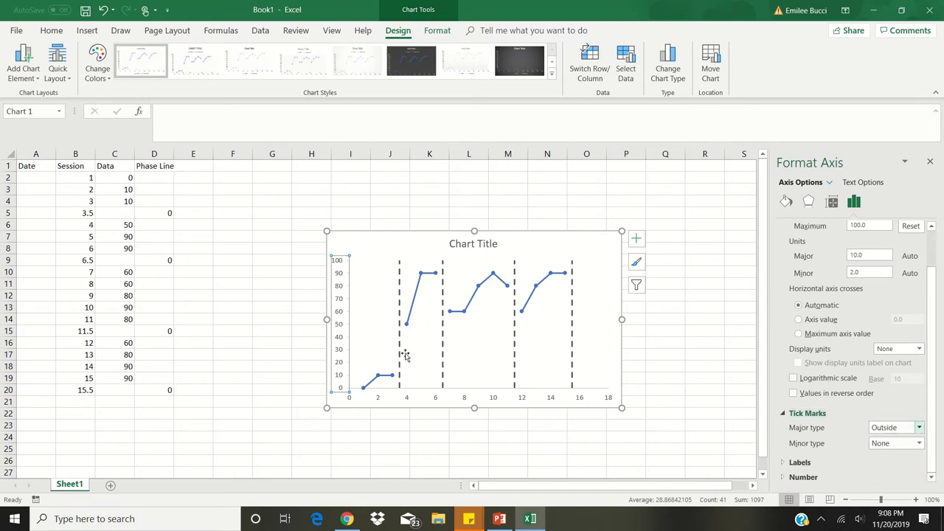
# - Set the horizontal axis major unit to 1 and its major tick marks to Outside
pyautogui.click(406, 401)
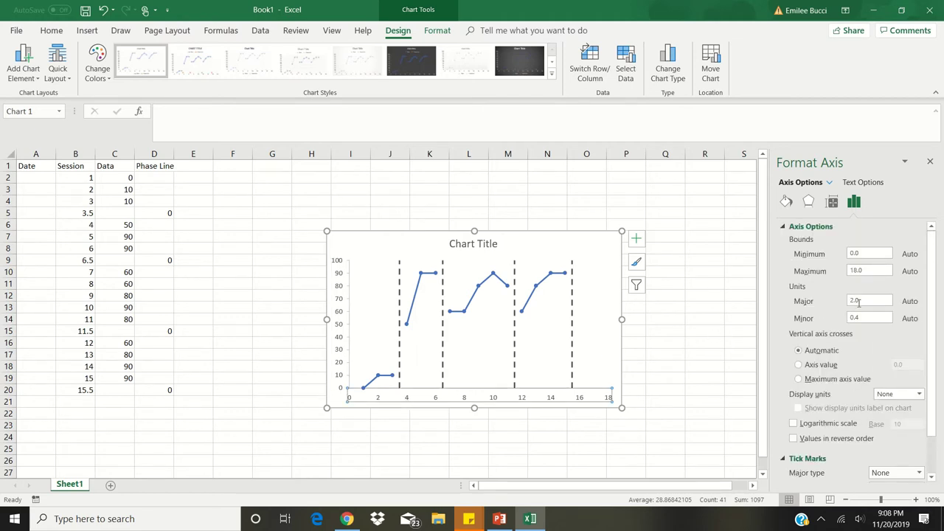
pyautogui.moveTo(867, 300); pyautogui.dragTo(841, 306)
pyautogui.write('1')
pyautogui.press('Return')
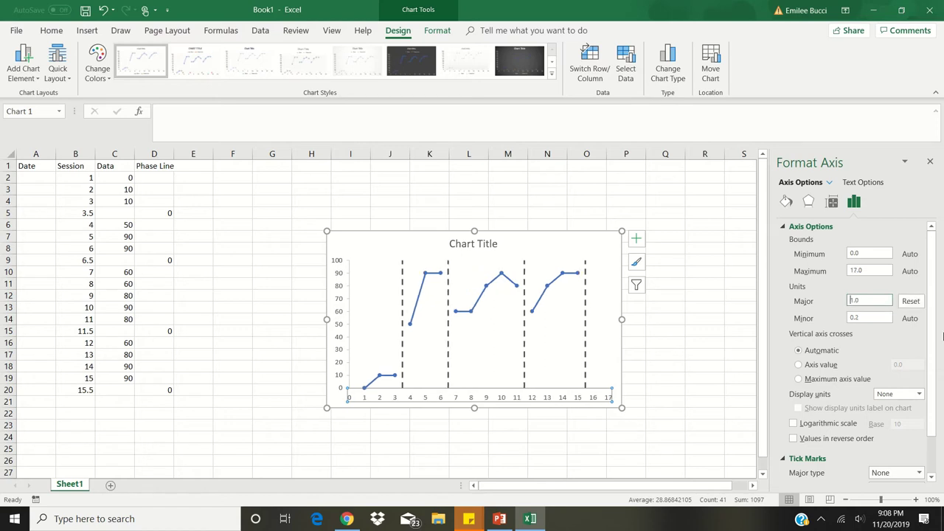
pyautogui.scroll(-2, 933, 369)
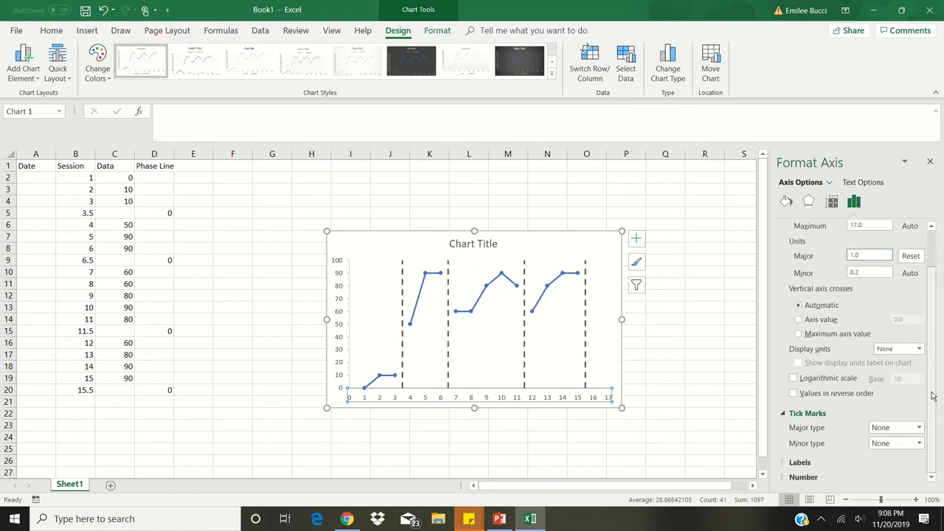
pyautogui.click(912, 428)
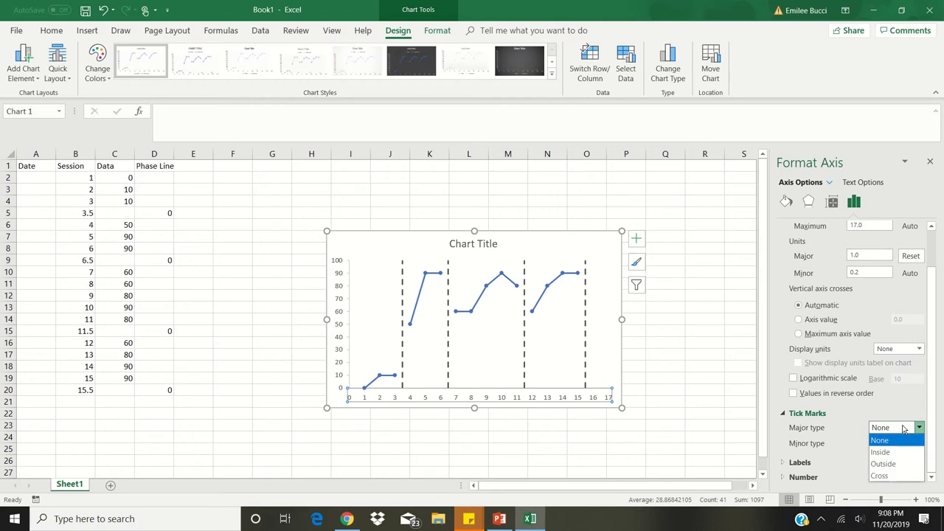
pyautogui.click(882, 467)
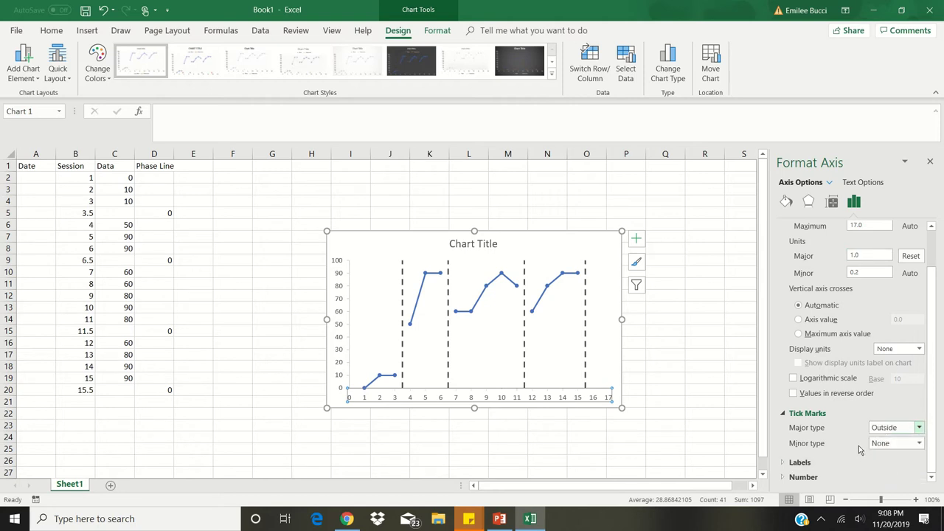
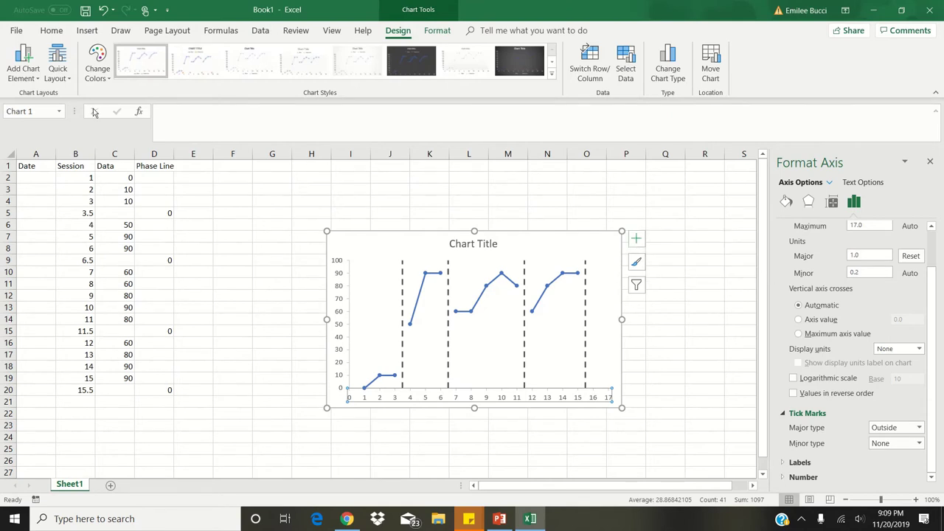
# - Add primary horizontal and primary vertical axis titles to the chart
pyautogui.click(37, 72)
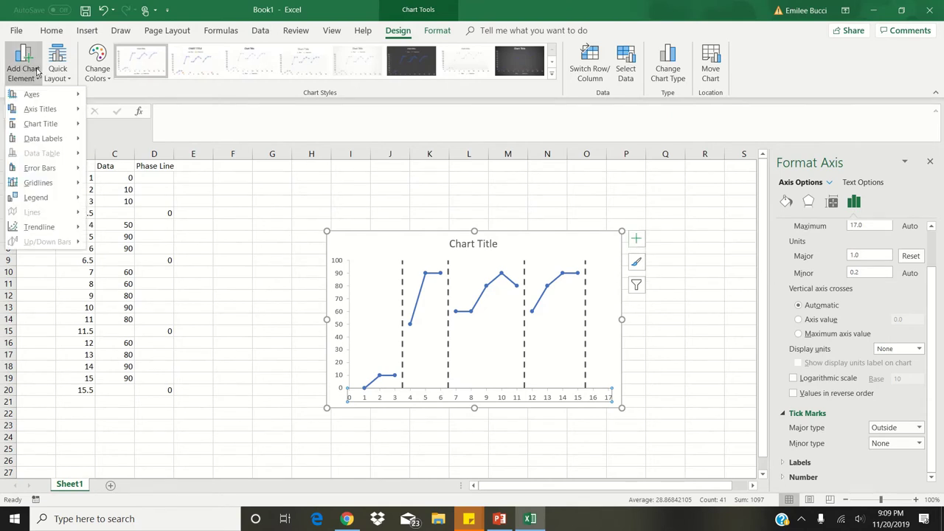
pyautogui.moveTo(42, 124)
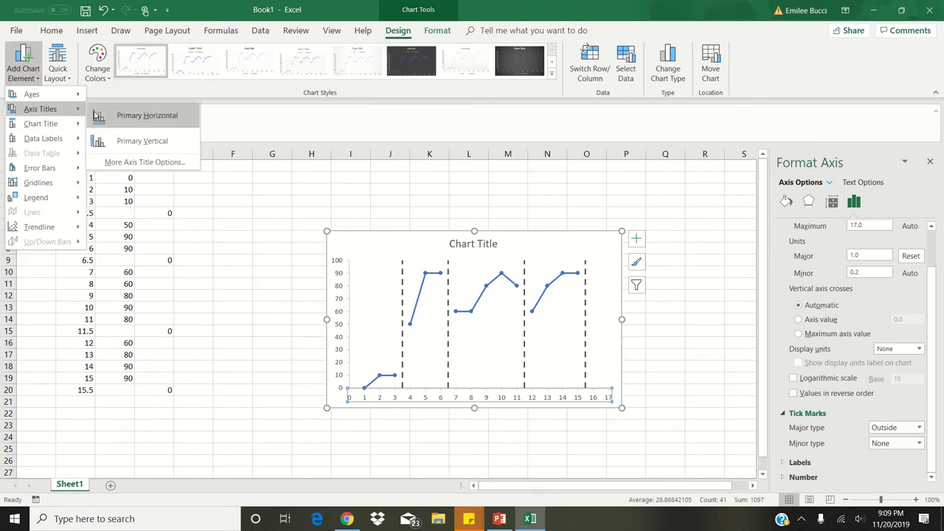
pyautogui.click(101, 115)
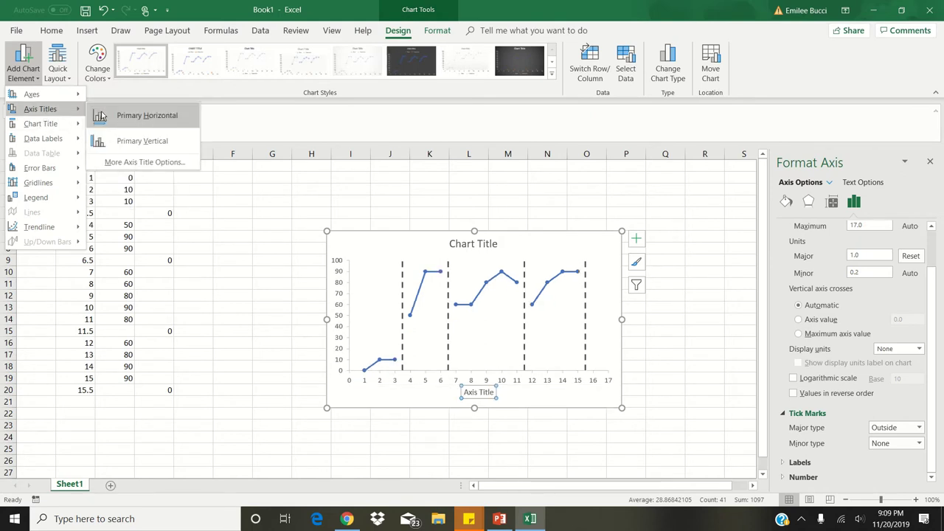
pyautogui.click(35, 73)
pyautogui.moveTo(52, 112)
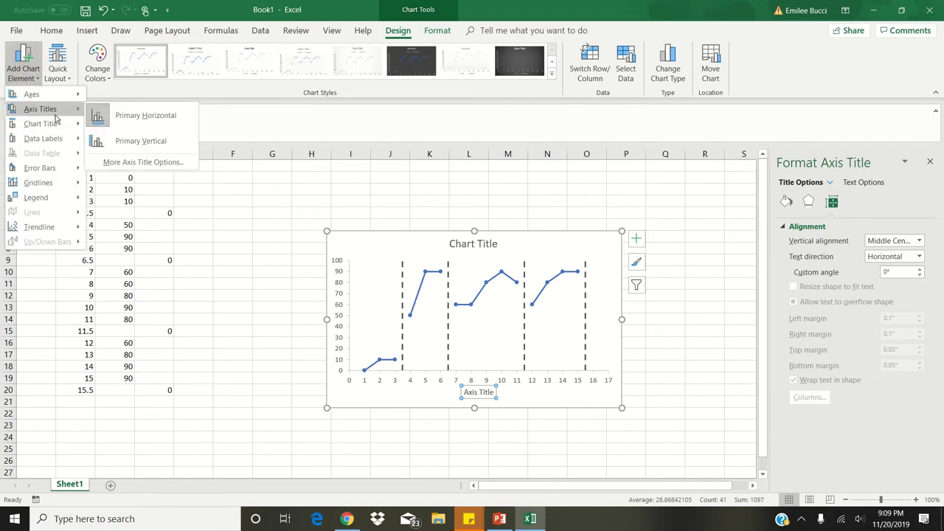
pyautogui.click(135, 140)
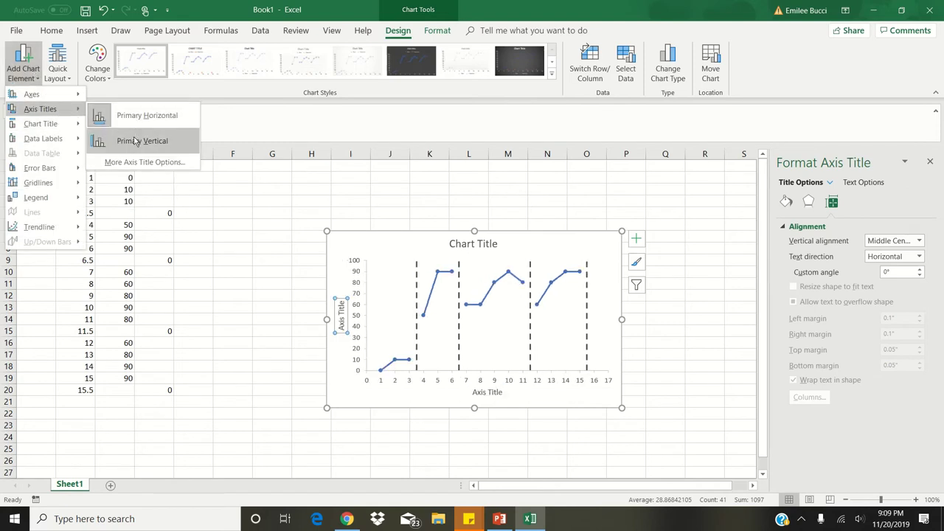
pyautogui.click(135, 140)
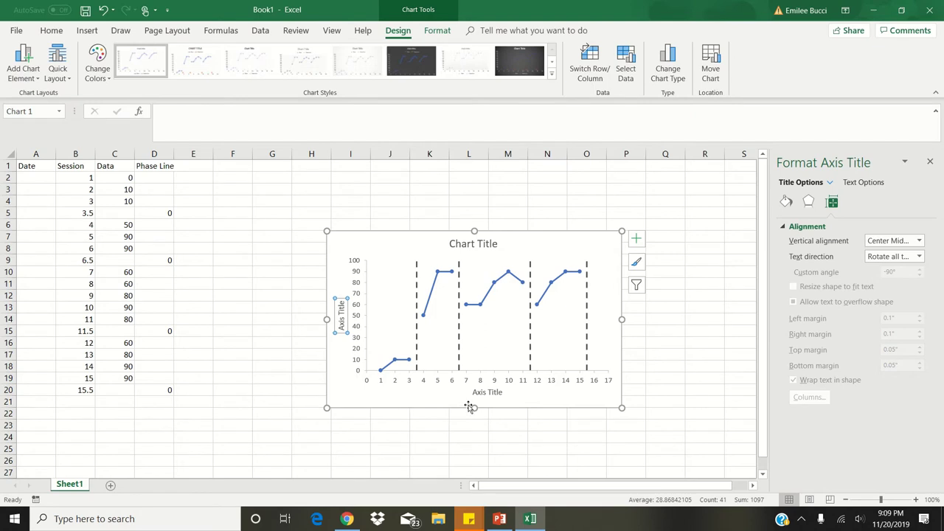
# - Replace the placeholder text of the horizontal axis title with "Session"
pyautogui.click(488, 393)
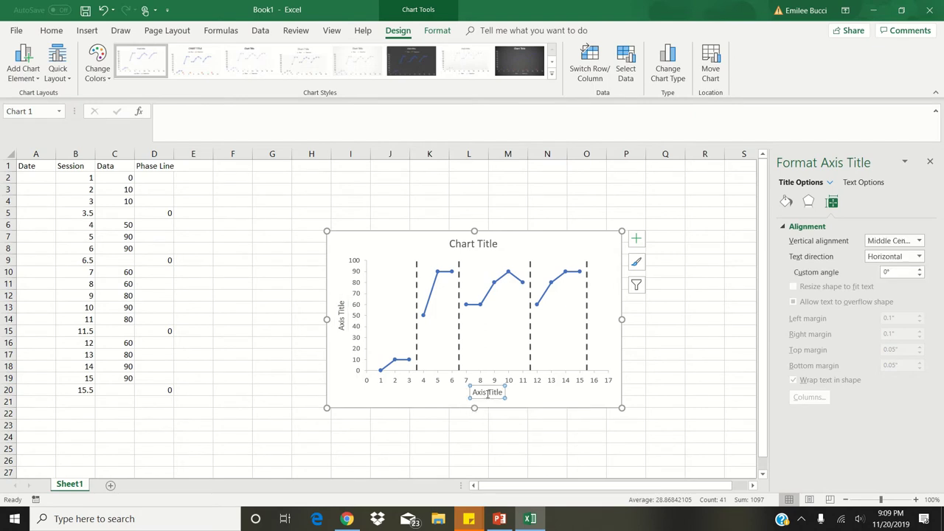
pyautogui.doubleClick(480, 392)
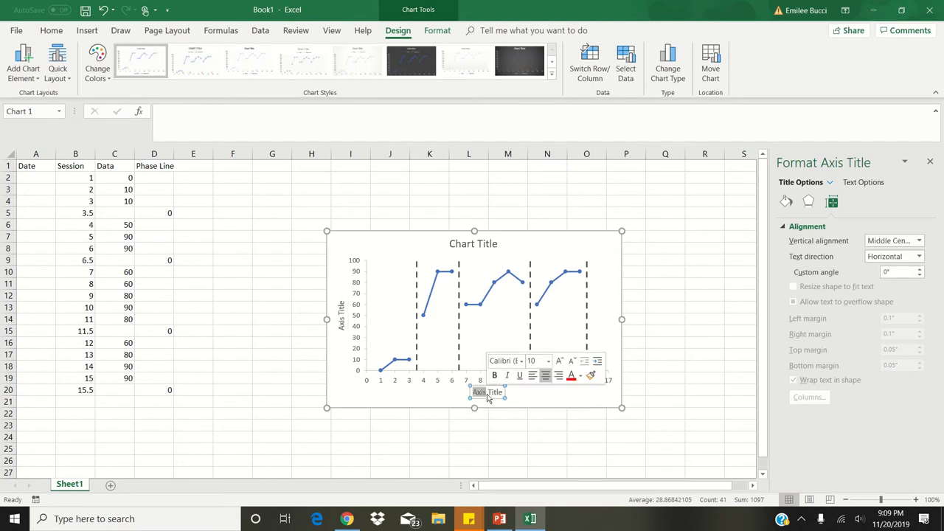
pyautogui.press('Delete')
pyautogui.press('Delete')
pyautogui.press('Delete')
pyautogui.press('Delete')
pyautogui.press('Delete')
pyautogui.press('Delete')
pyautogui.press('Delete')
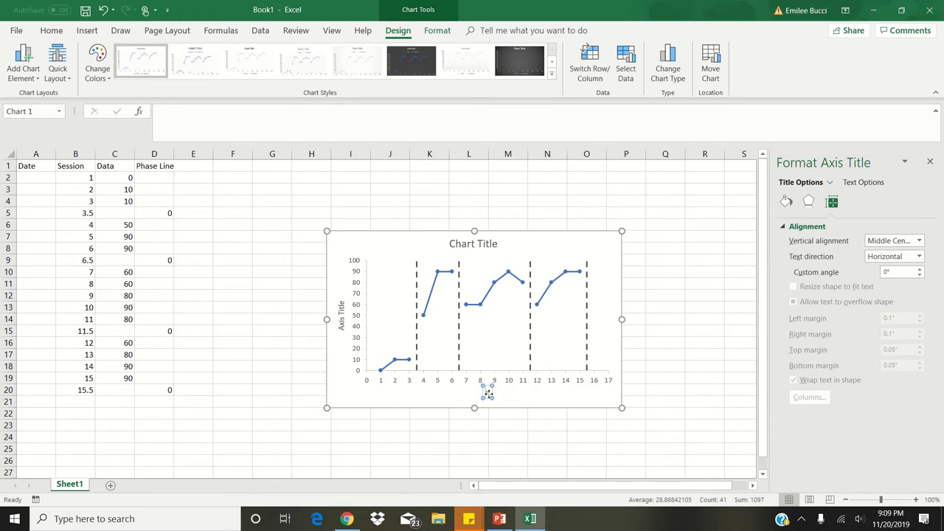
pyautogui.write('Session')
# - Replace the placeholder text of the vertical axis title with "Percent Correct"
pyautogui.click(341, 306)
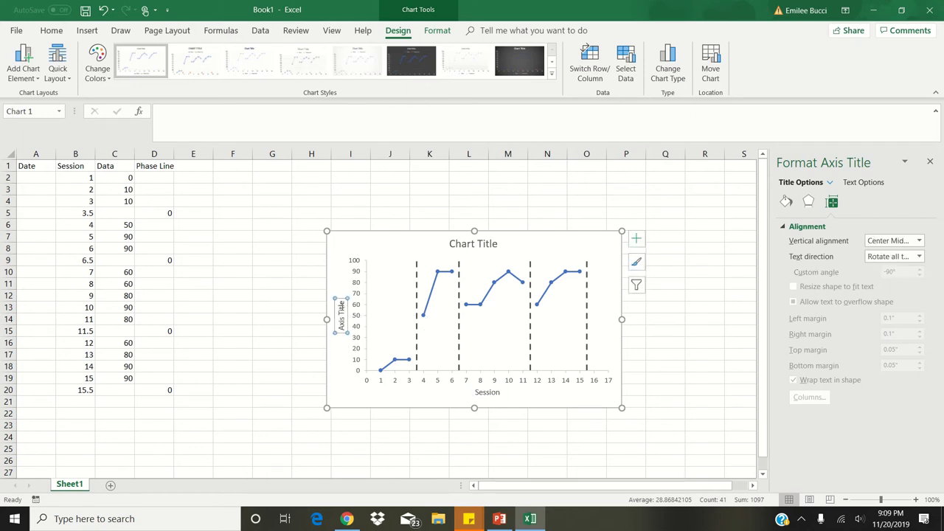
pyautogui.tripleClick(340, 311)
pyautogui.press('BackSpace')
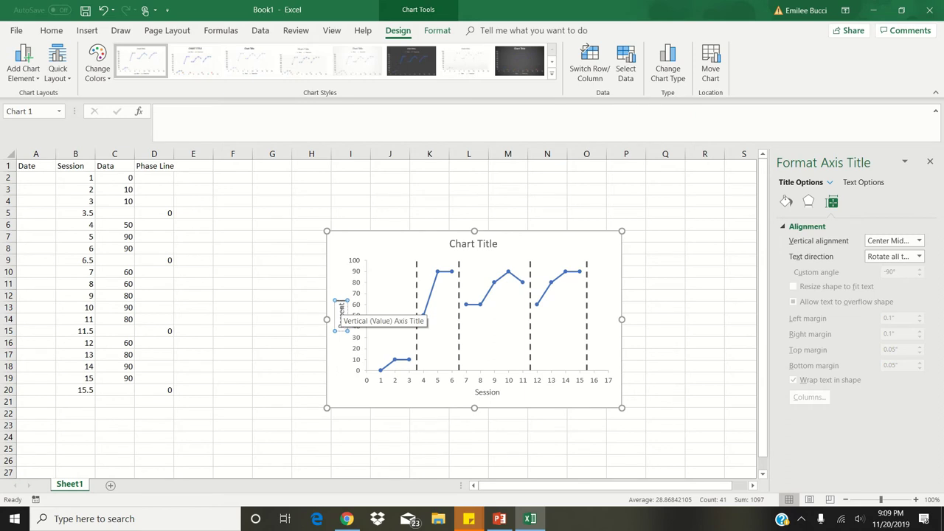
pyautogui.write('Percent Correct')
pyautogui.click(335, 268)
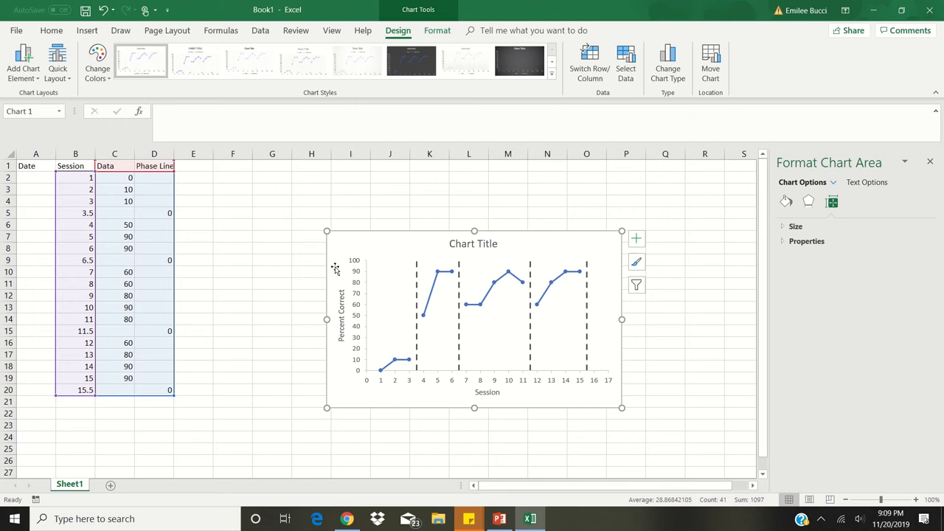
# - Replace the placeholder chart title with "Imitation"
pyautogui.moveTo(391, 37)
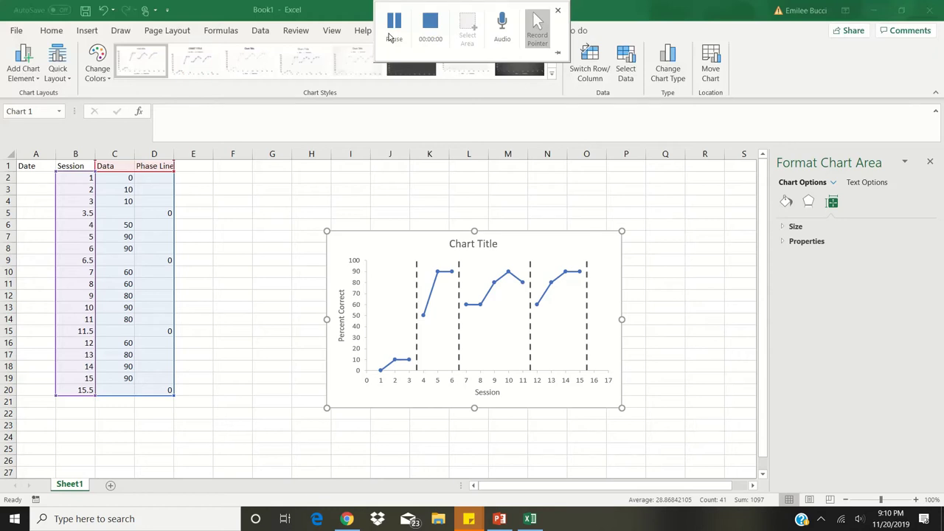
pyautogui.click(477, 247)
pyautogui.tripleClick(477, 247)
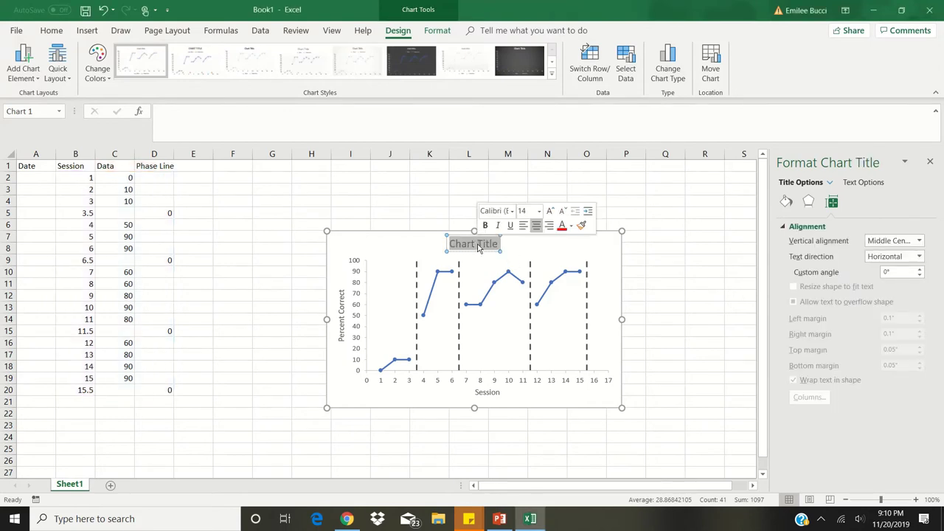
pyautogui.write('Imita')
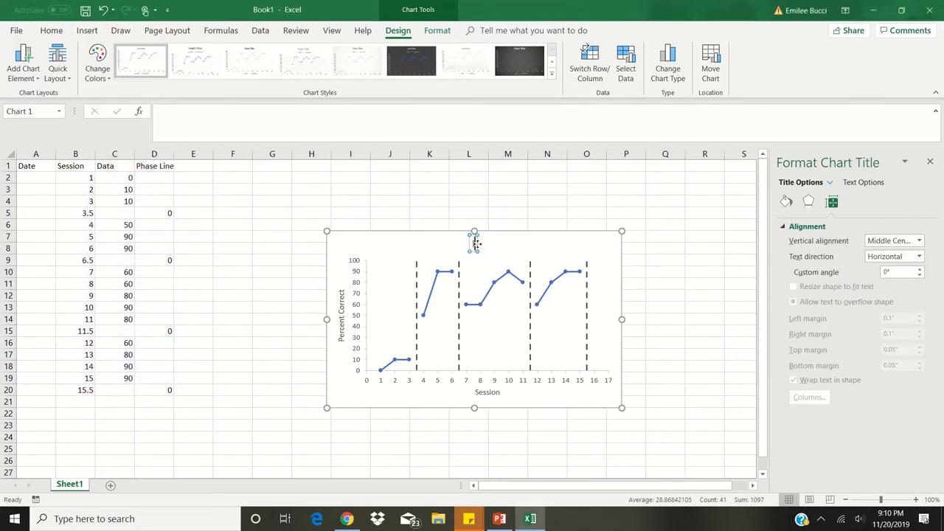
pyautogui.write('tion')
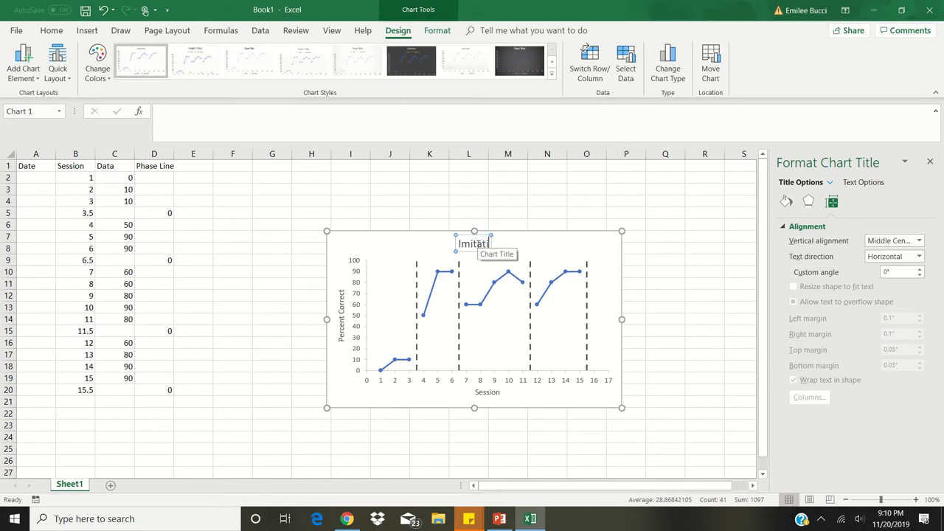
pyautogui.click(434, 244)
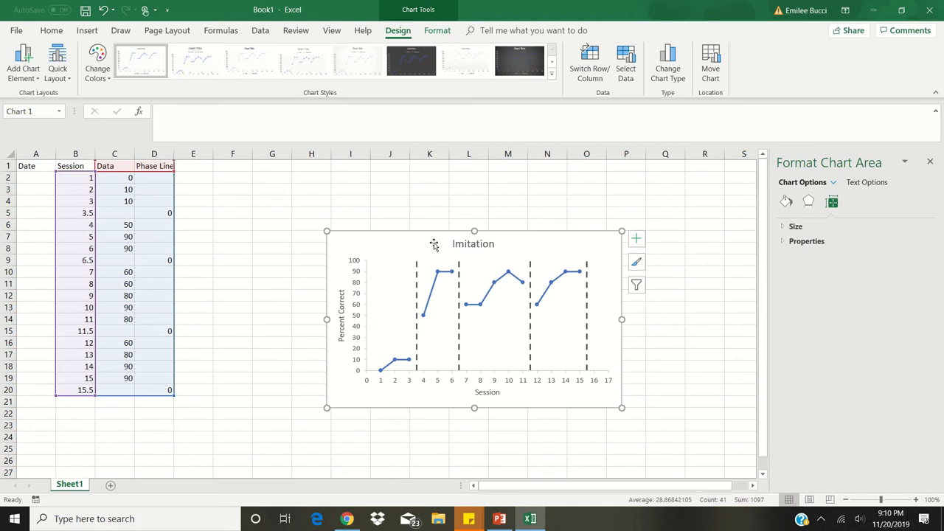
# - Enlarge the chart outward from its upper-left corner to about column G, row 2, and set the chart title's font size to 36
pyautogui.moveTo(413, 3)
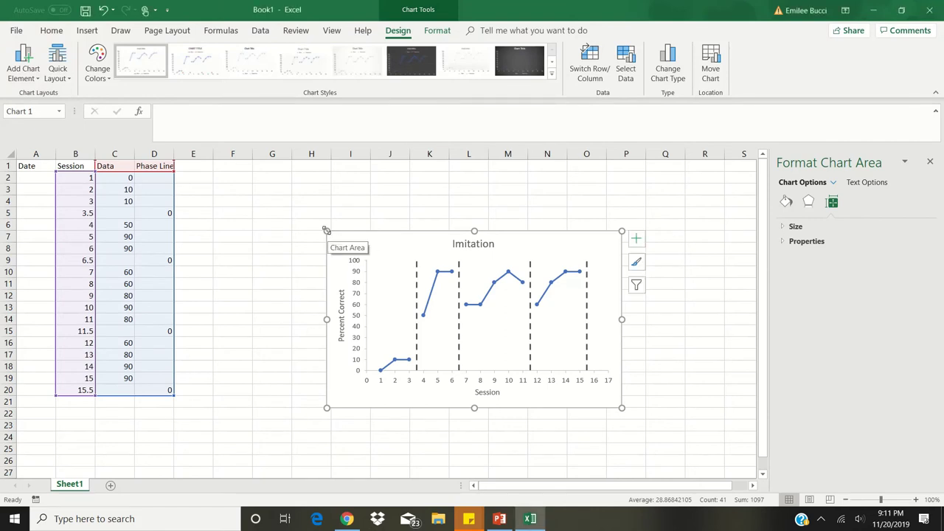
pyautogui.moveTo(326, 231); pyautogui.dragTo(271, 185)
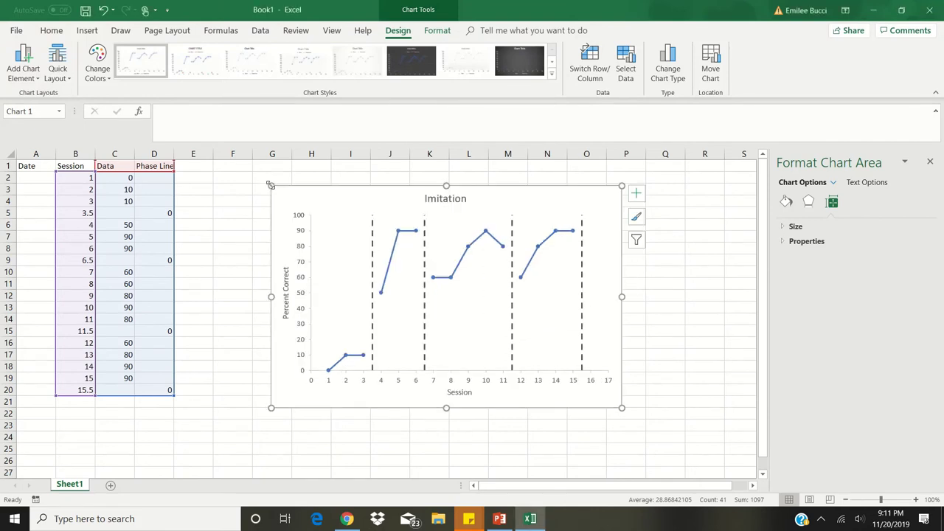
pyautogui.click(447, 200)
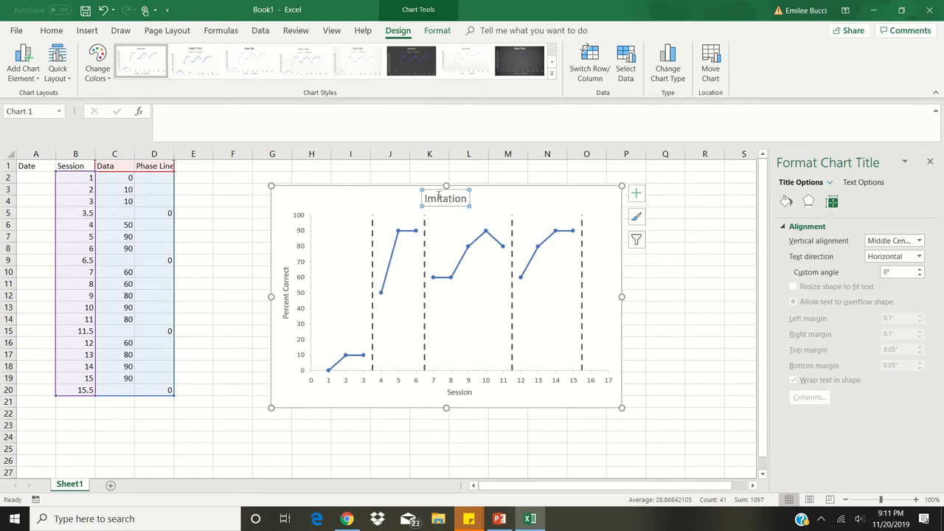
pyautogui.click(51, 30)
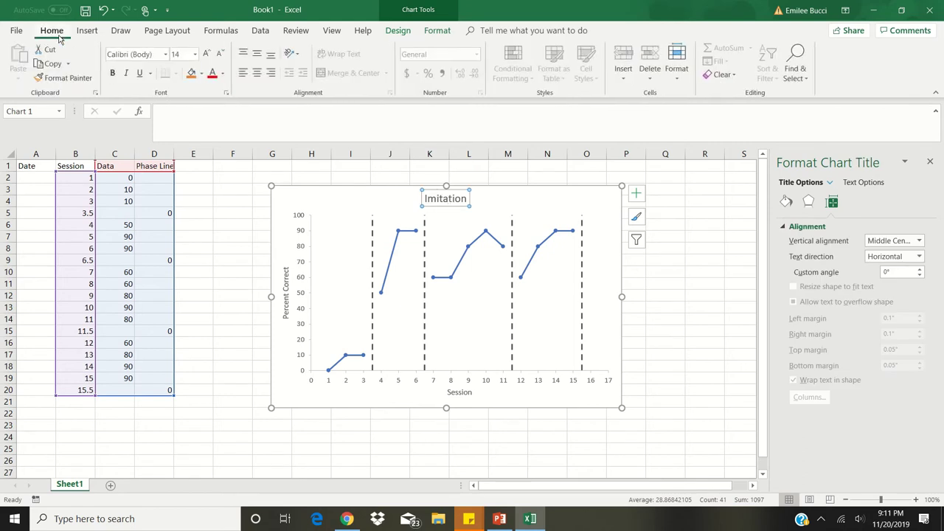
pyautogui.click(194, 55)
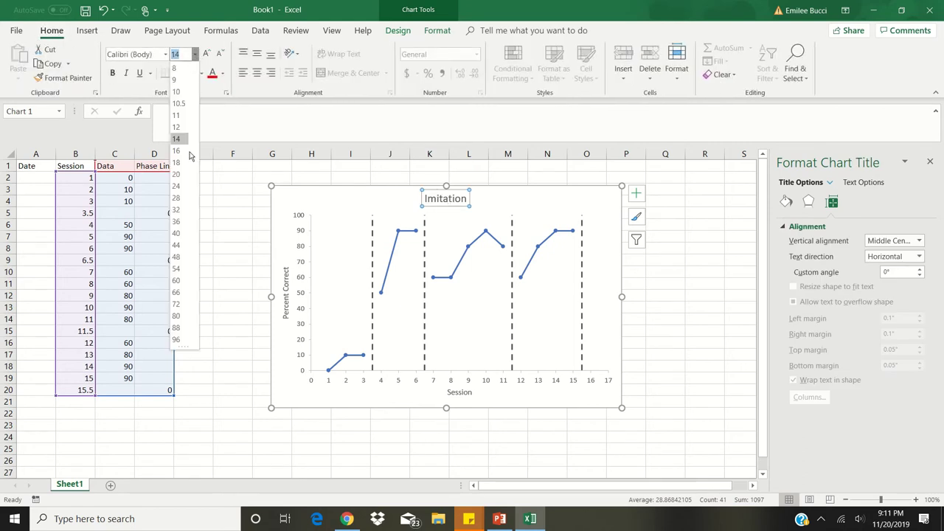
pyautogui.click(178, 222)
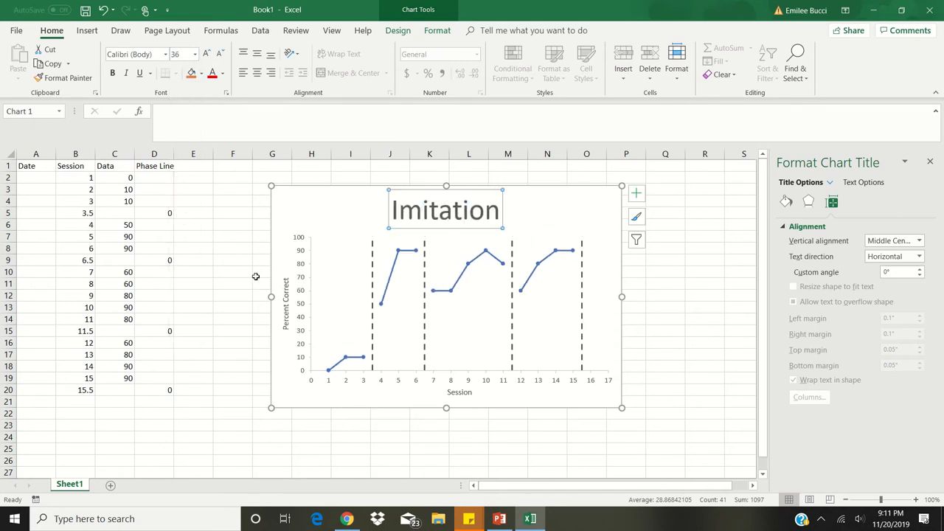
# - Set the font size of the vertical and horizontal axis titles to 24
pyautogui.click(288, 297)
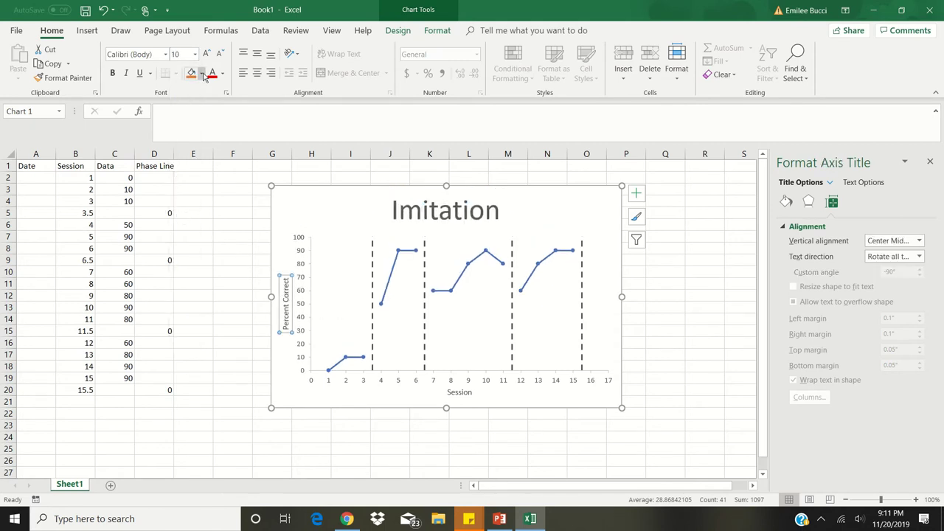
pyautogui.click(194, 54)
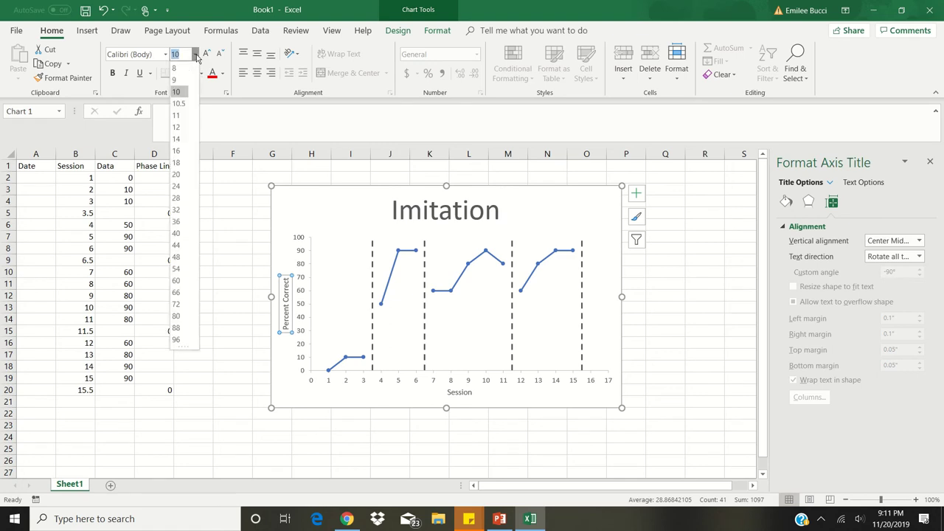
pyautogui.click(181, 187)
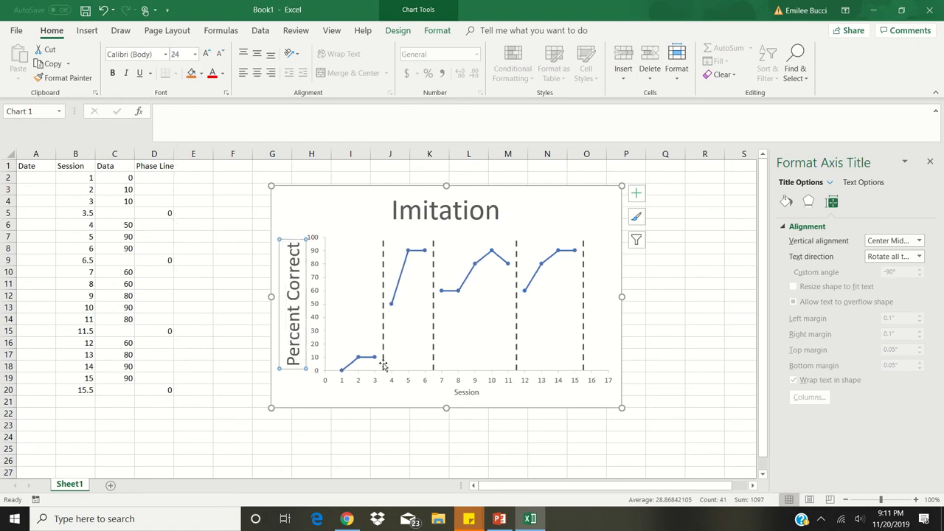
pyautogui.click(465, 395)
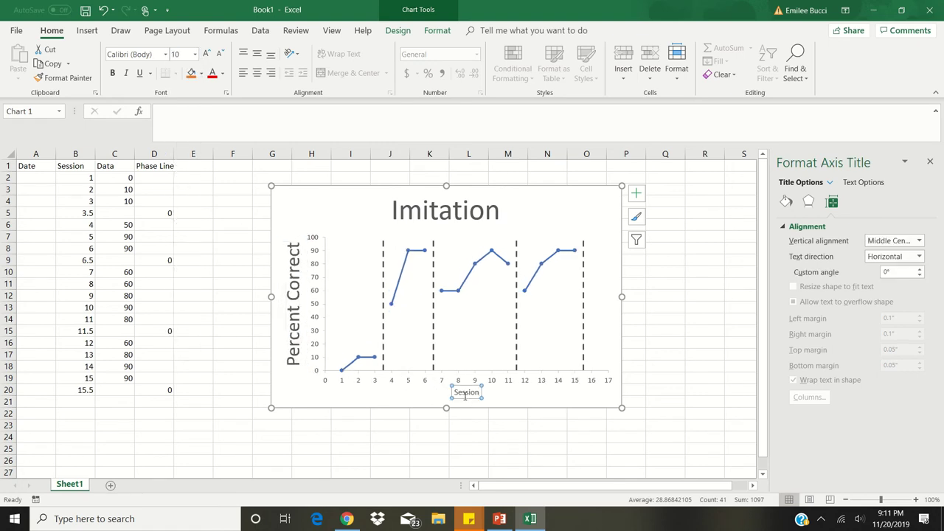
pyautogui.click(195, 54)
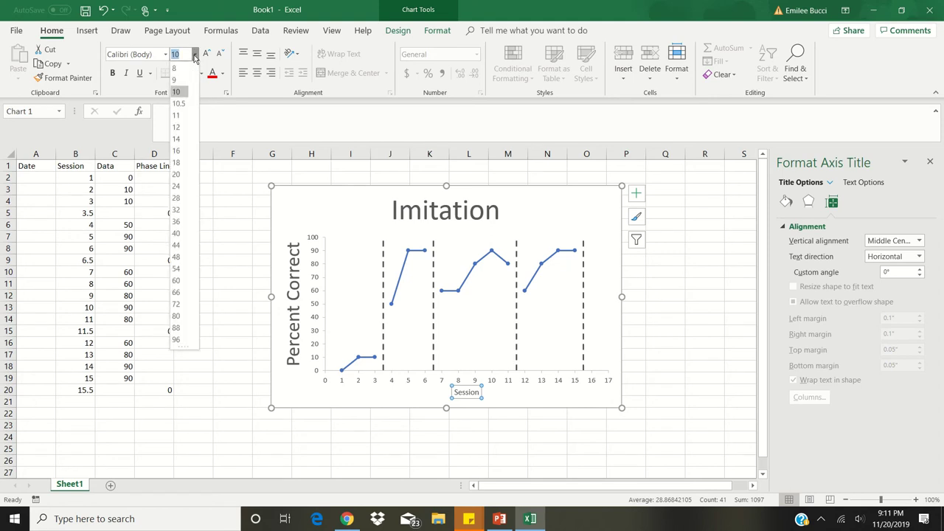
pyautogui.click(178, 186)
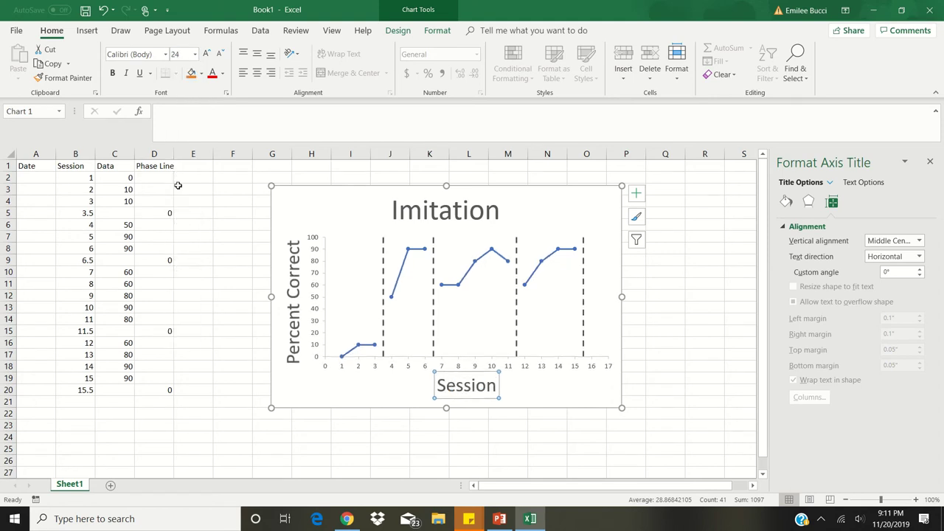
# - Set the number labels of both axes to font size 11 and enlarge the chart slightly from its lower-right corner
pyautogui.click(315, 261)
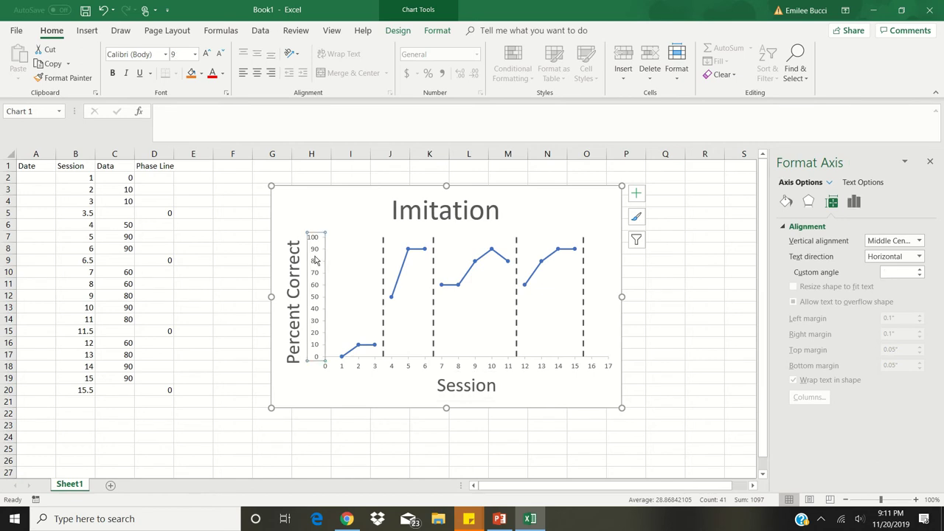
pyautogui.click(196, 55)
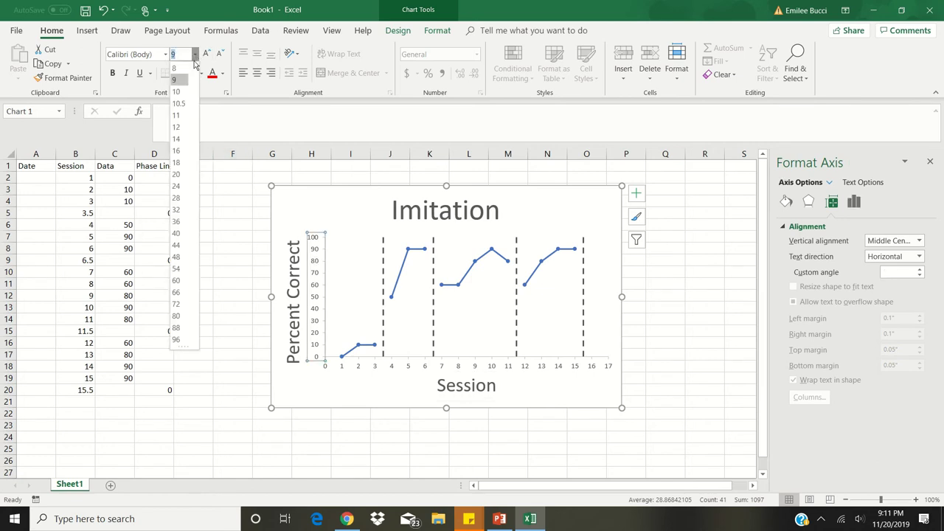
pyautogui.click(176, 115)
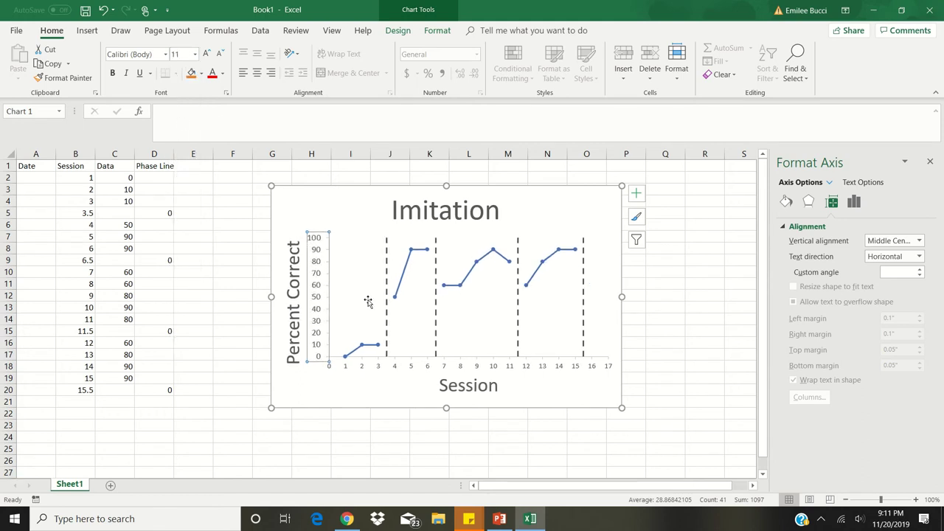
pyautogui.click(363, 366)
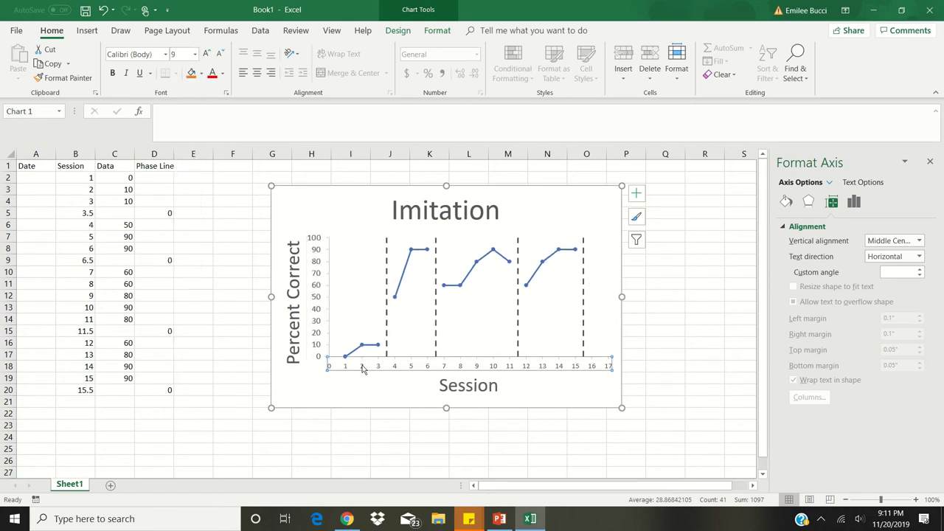
pyautogui.click(196, 54)
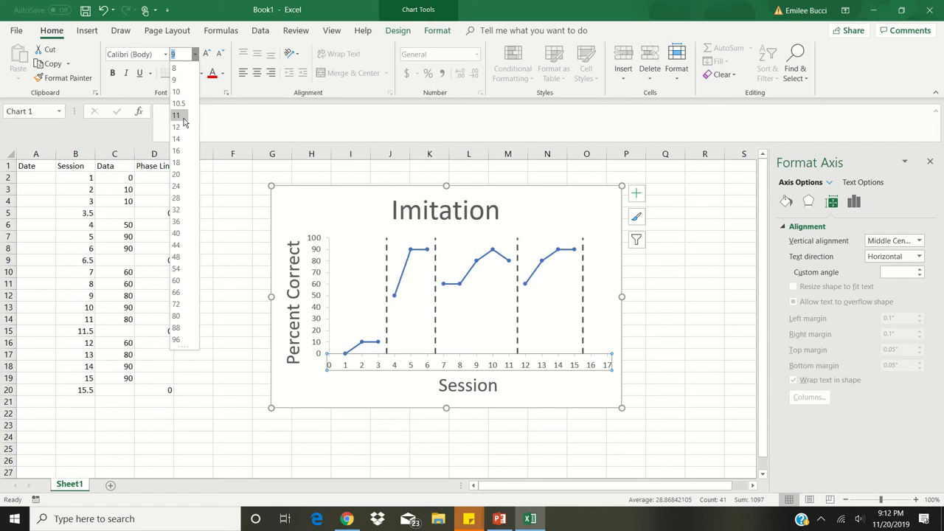
pyautogui.click(183, 120)
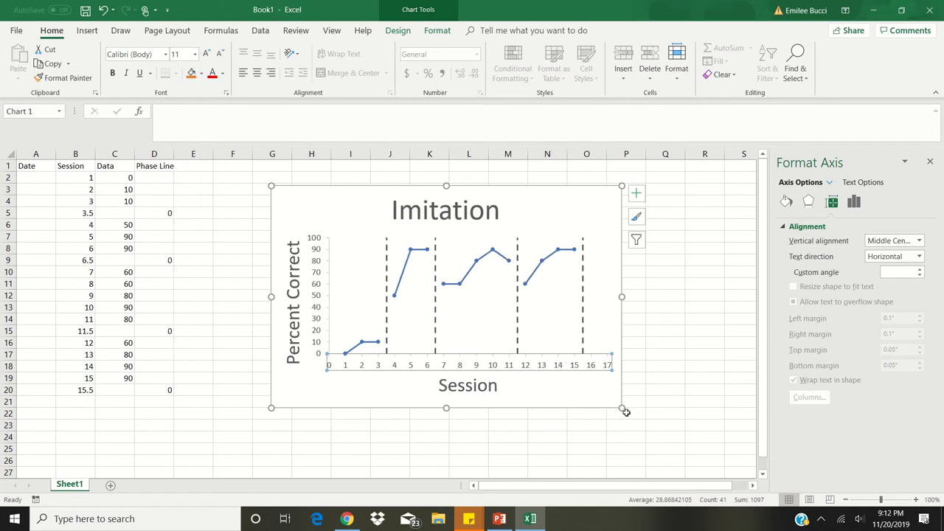
pyautogui.moveTo(626, 412); pyautogui.dragTo(646, 427)
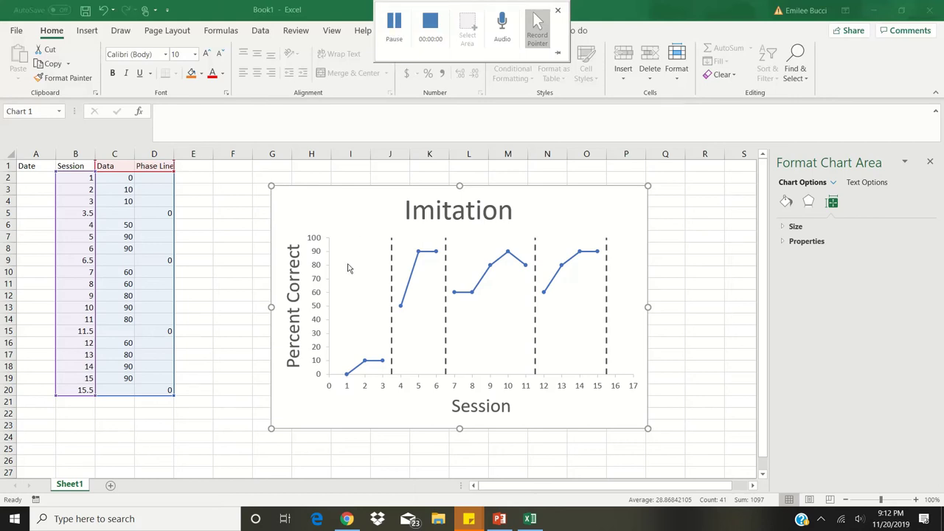
# - Change the line color of the Data series to black
pyautogui.moveTo(355, 374)
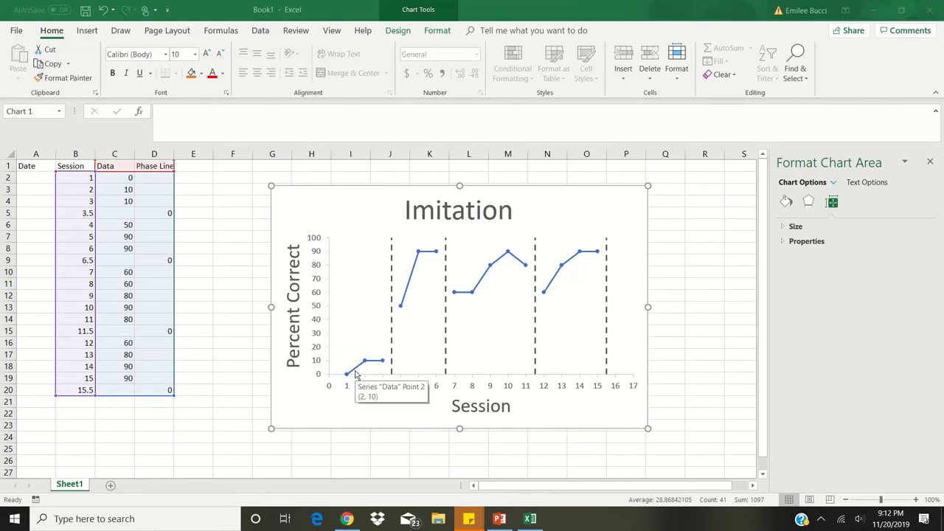
pyautogui.click(354, 375)
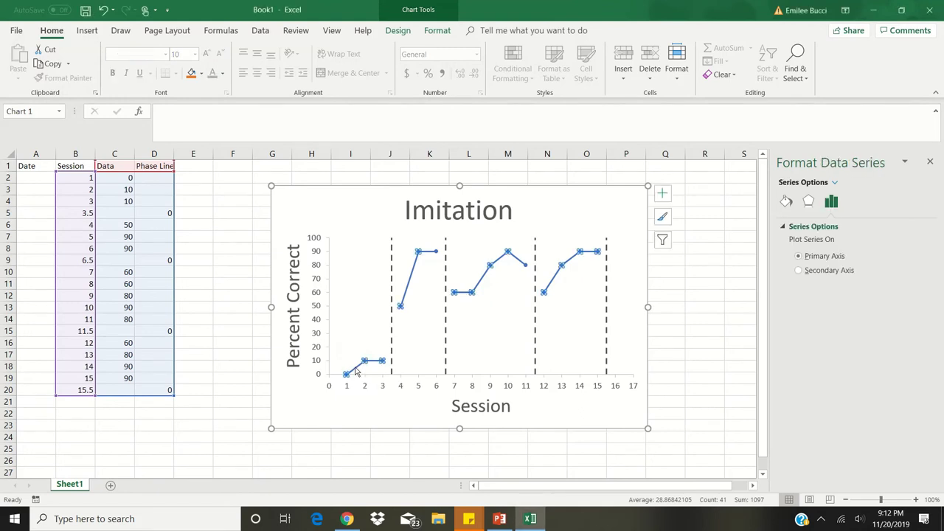
pyautogui.click(789, 206)
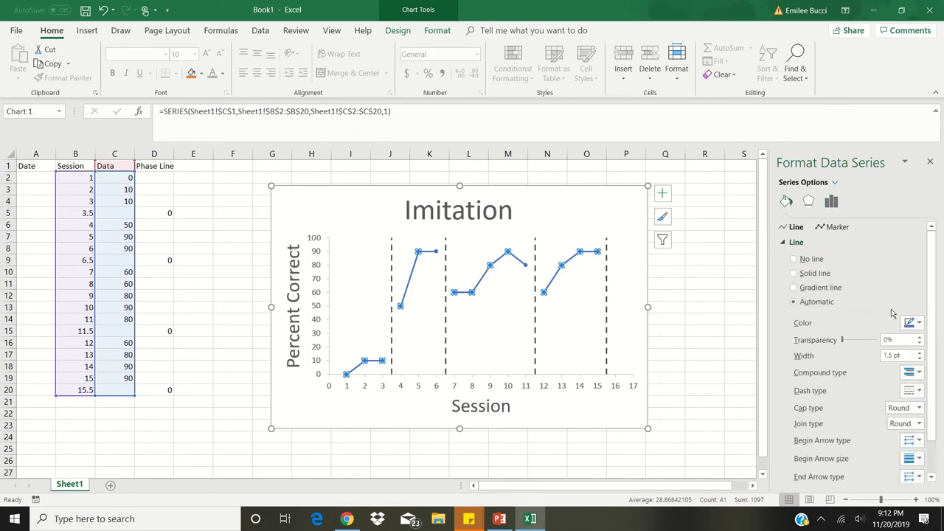
pyautogui.click(911, 324)
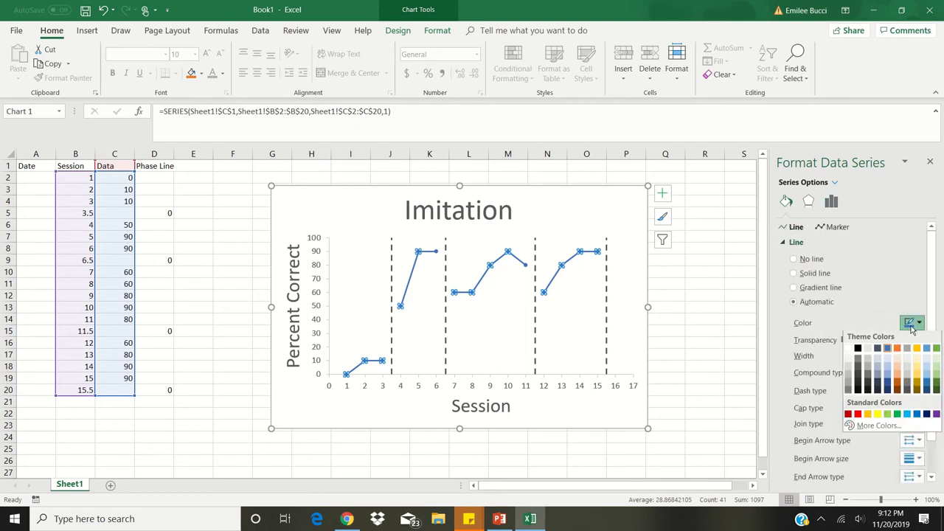
pyautogui.click(857, 351)
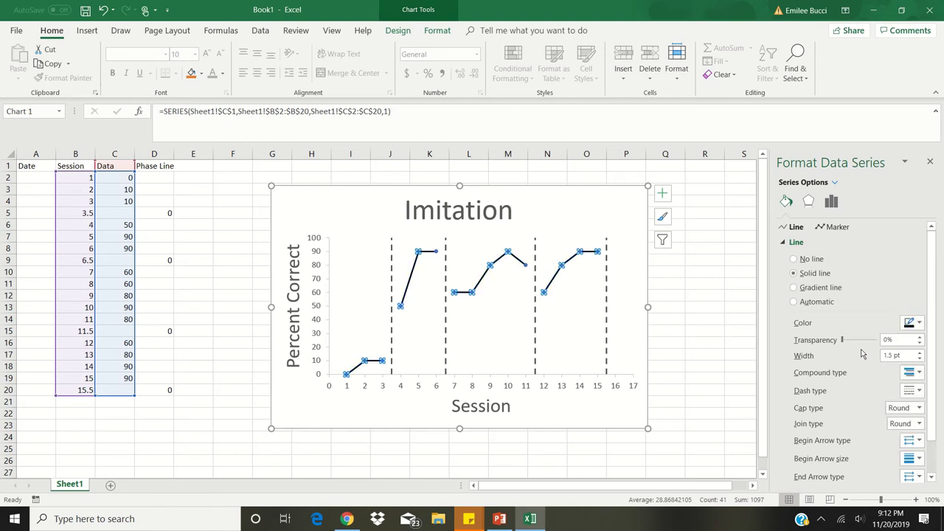
# - Change the marker fill and marker border colors of the Data series to black
pyautogui.click(824, 229)
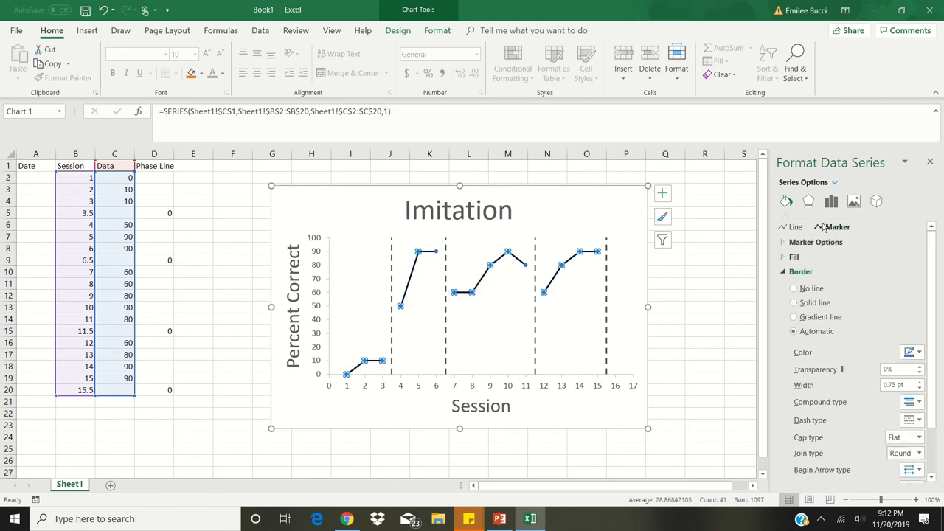
pyautogui.click(783, 258)
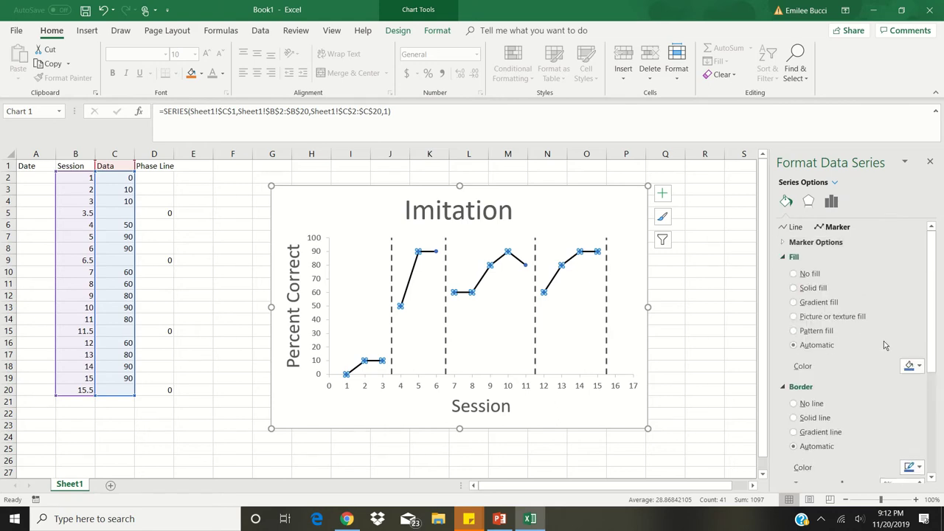
pyautogui.click(913, 366)
pyautogui.click(857, 396)
pyautogui.scroll(-1, 932, 376)
pyautogui.scroll(-3, 932, 376)
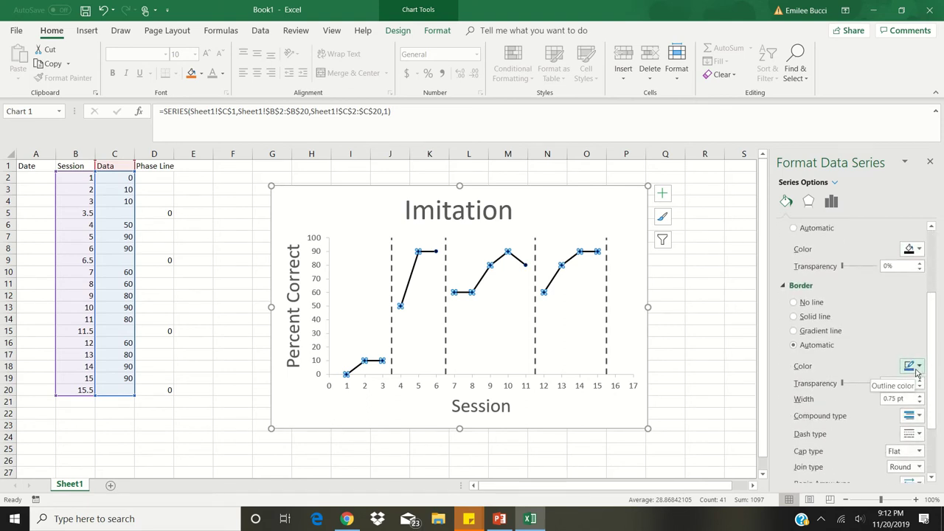
pyautogui.click(917, 367)
pyautogui.click(857, 394)
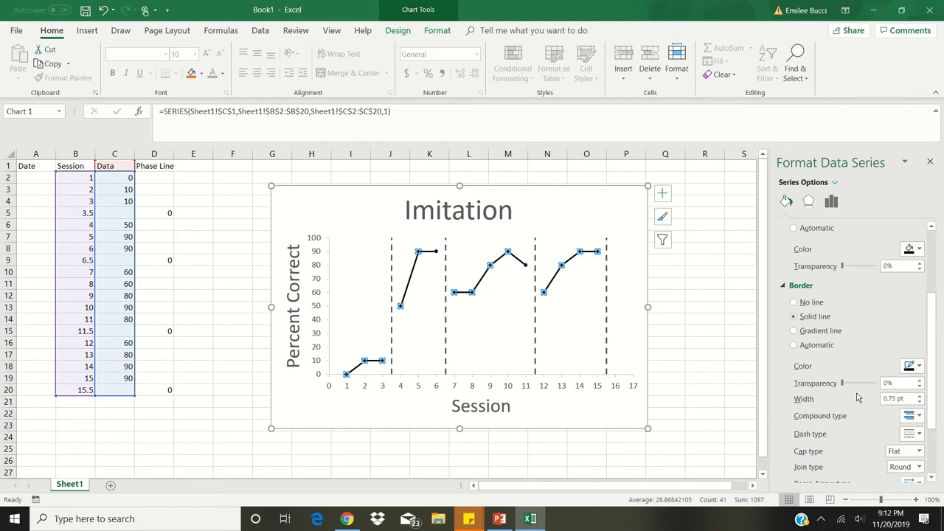
pyautogui.click(355, 210)
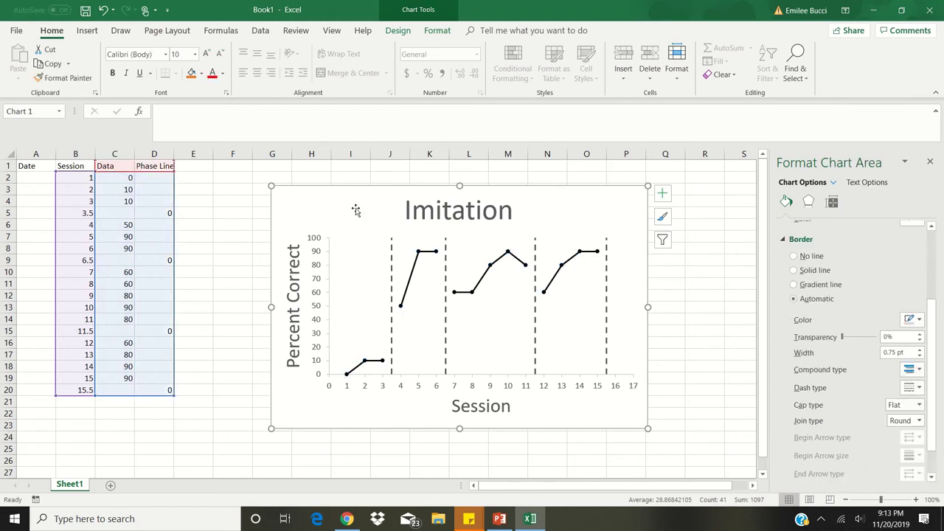